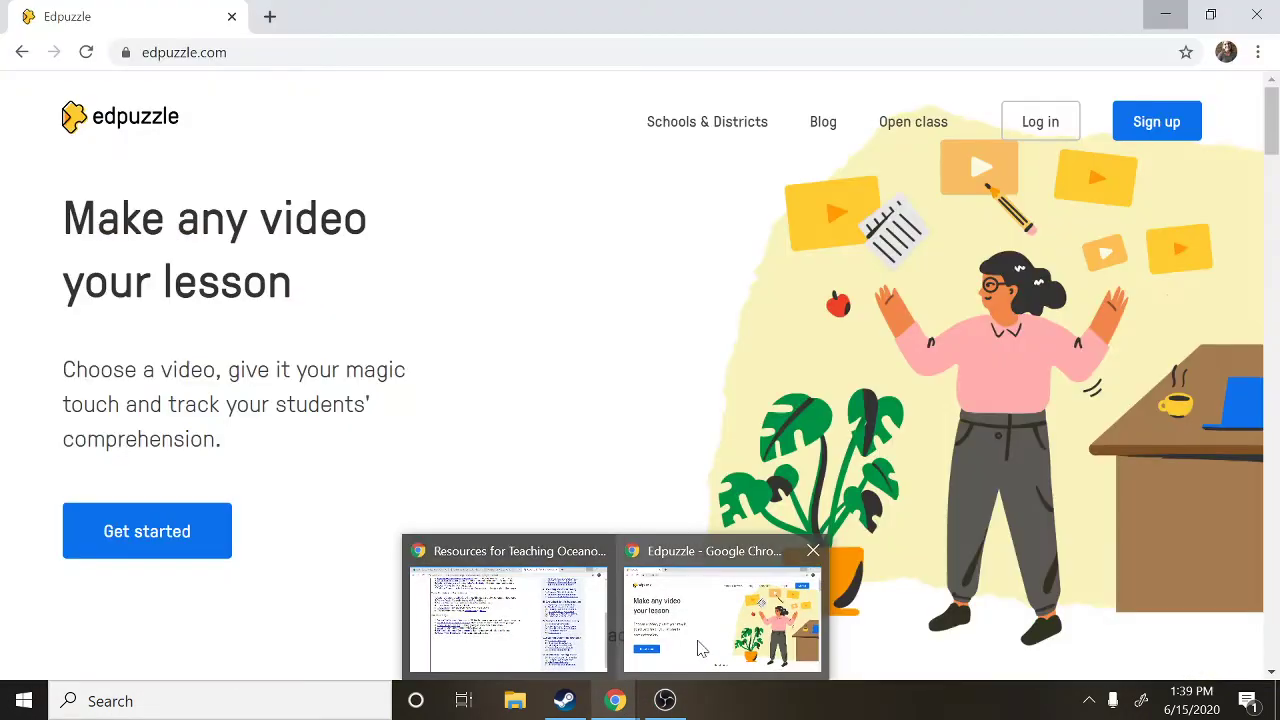
Bring the Edpuzzle browser window to the front, showing the Edpuzzle home page.
{"action": "left_click", "coordinate": [700, 648]}
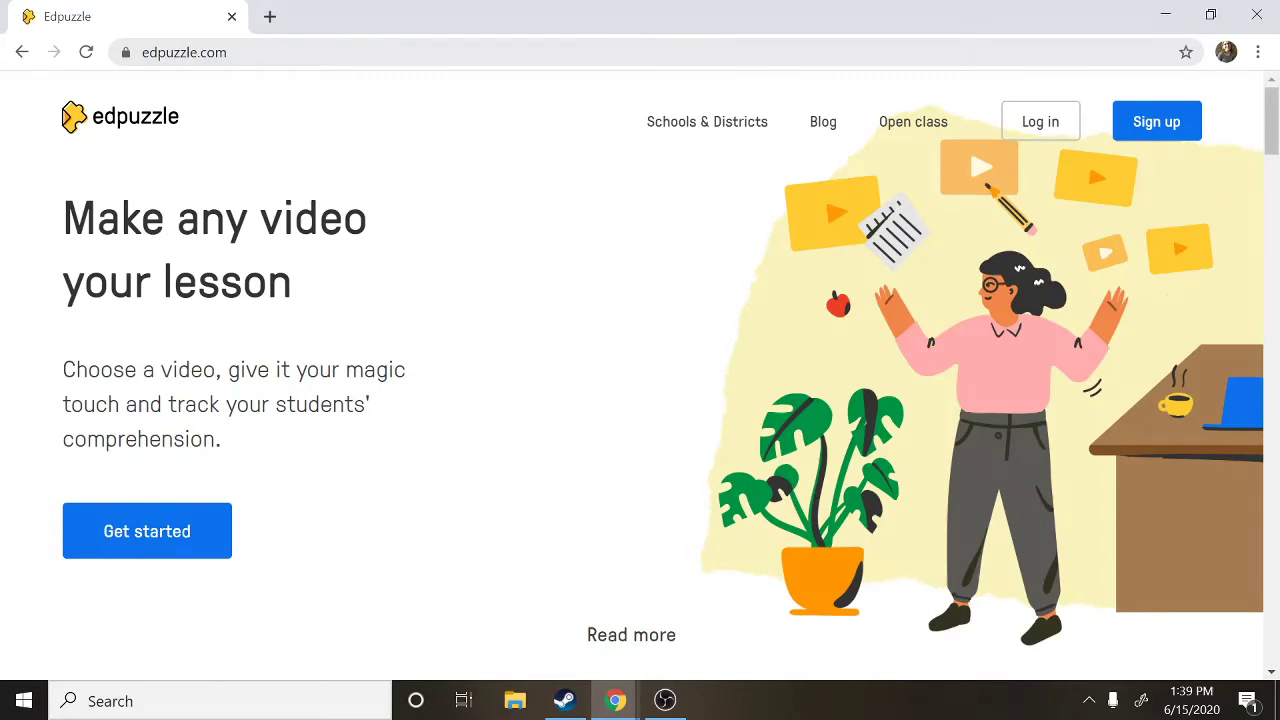
Start a student sign-up with an Edpuzzle account, not Google, and enter the class code.
{"action": "left_click", "coordinate": [1175, 133]}
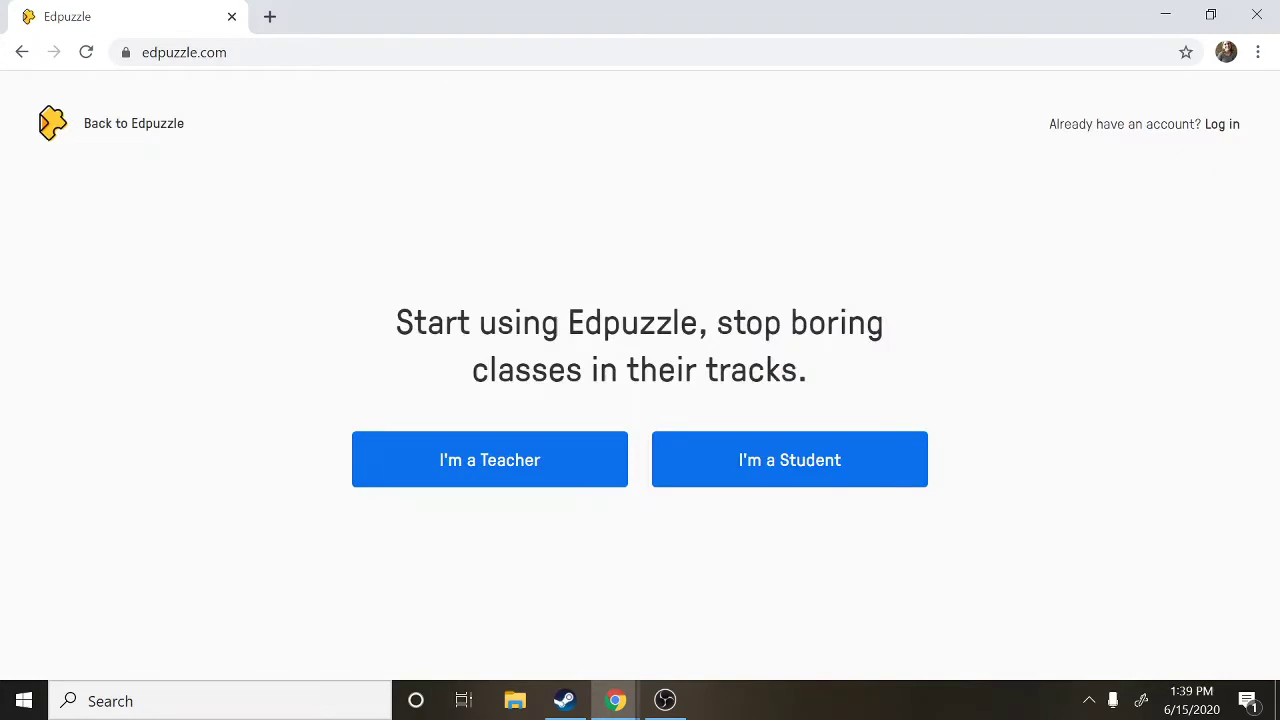
{"action": "left_click", "coordinate": [803, 471]}
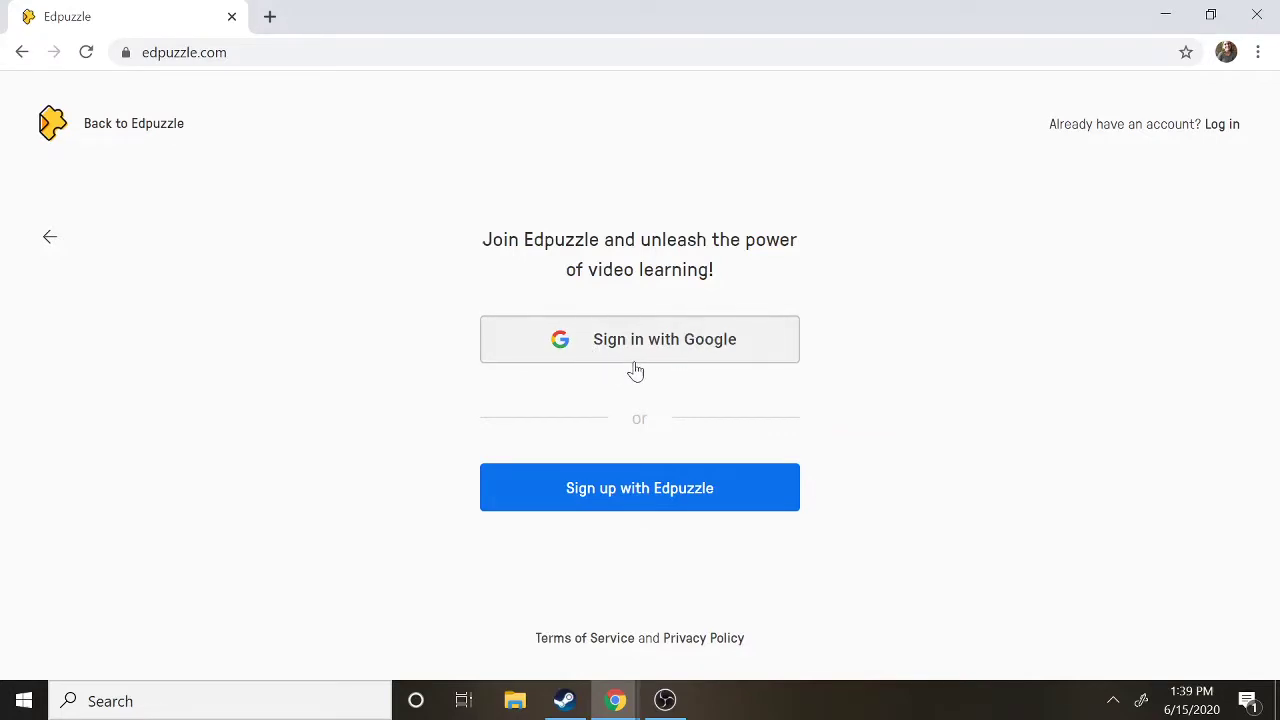
{"action": "left_click", "coordinate": [724, 342]}
{"action": "left_click", "coordinate": [640, 501]}
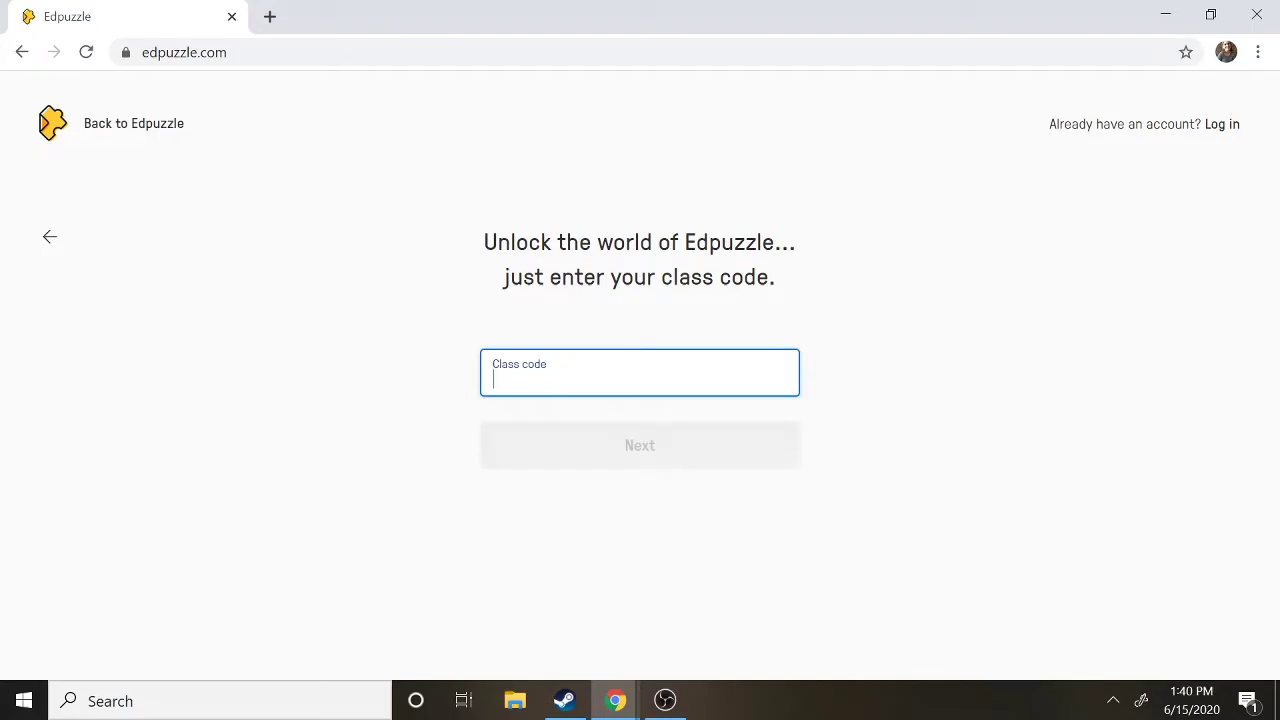
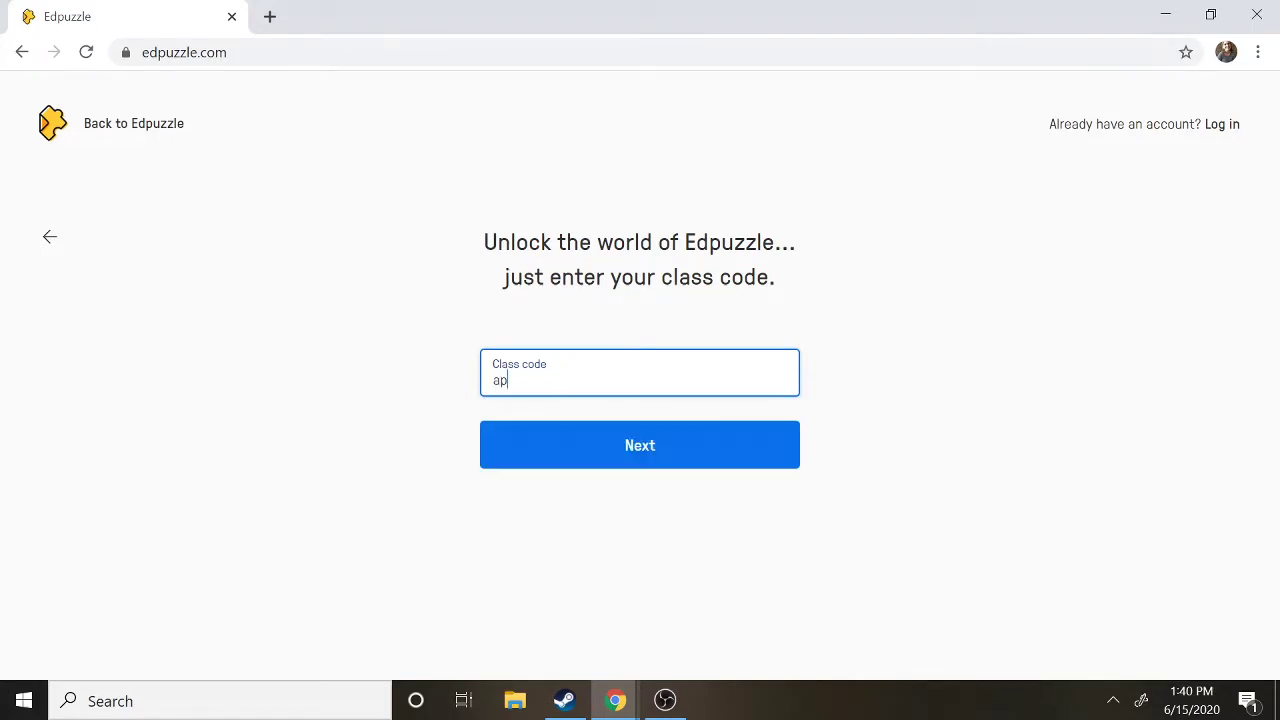
Submit the class code and fill in the student's first and last name.
{"action": "left_click", "coordinate": [589, 454]}
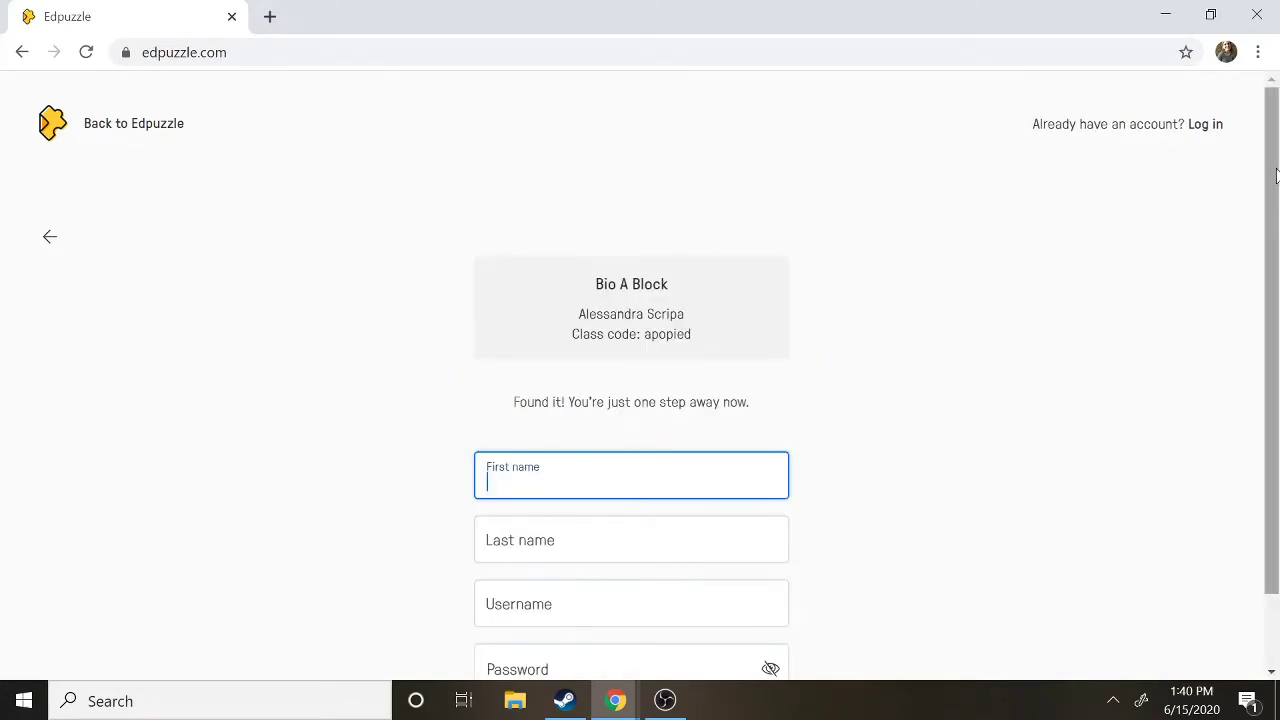
{"action": "left_click_drag", "start_coordinate": [1277, 172], "coordinate": [1277, 237]}
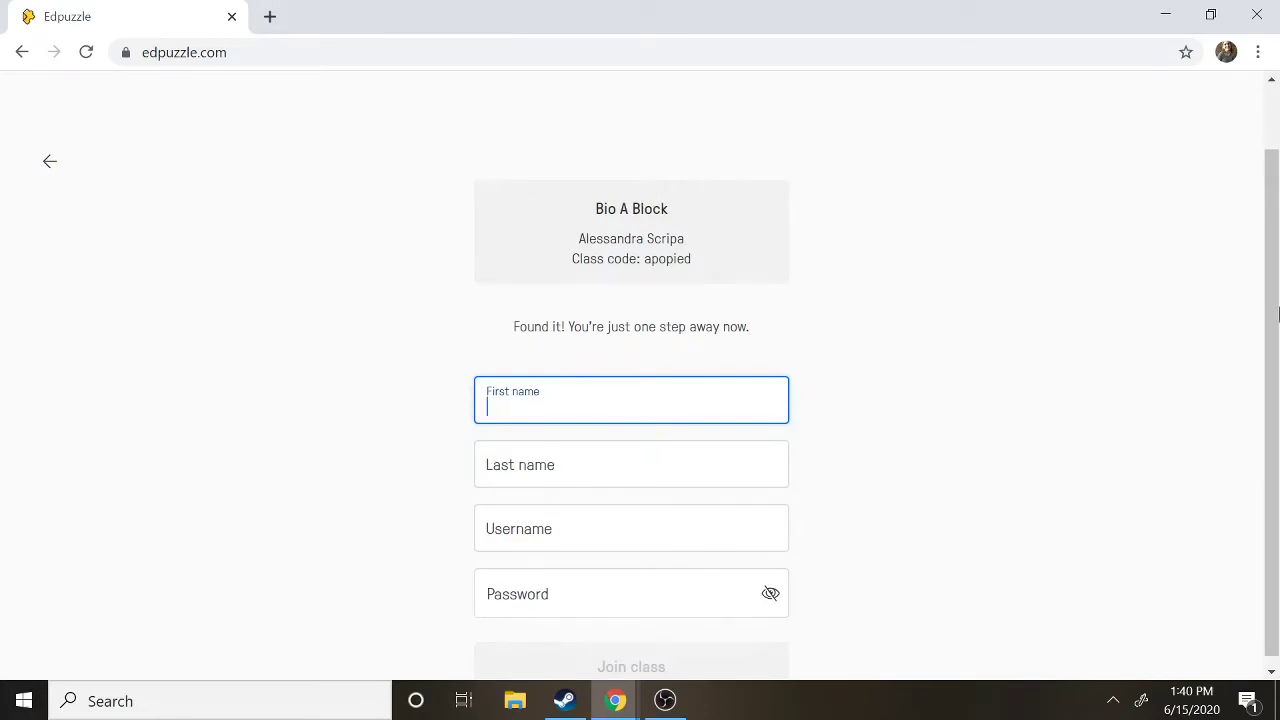
{"action": "left_click_drag", "start_coordinate": [1277, 361], "coordinate": [1277, 370]}
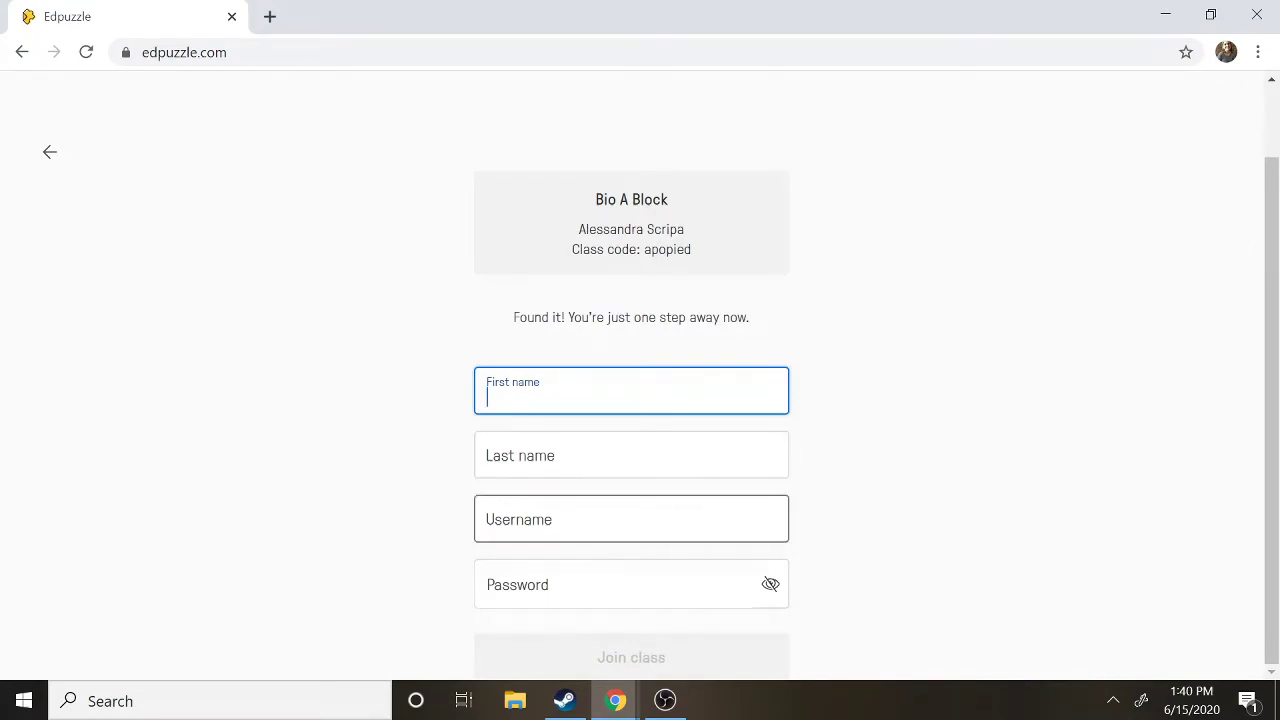
{"action": "type", "text": "Ms"}
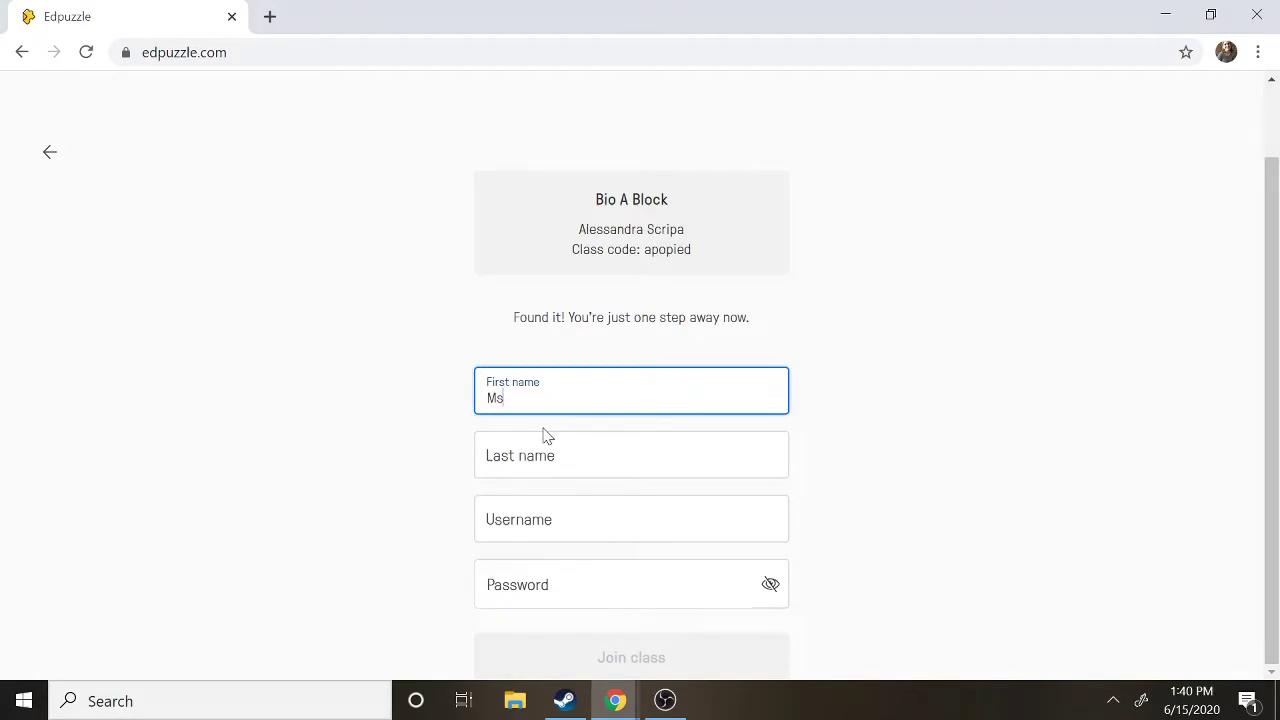
{"action": "left_click", "coordinate": [545, 455]}
{"action": "type", "text": "Scripa"}
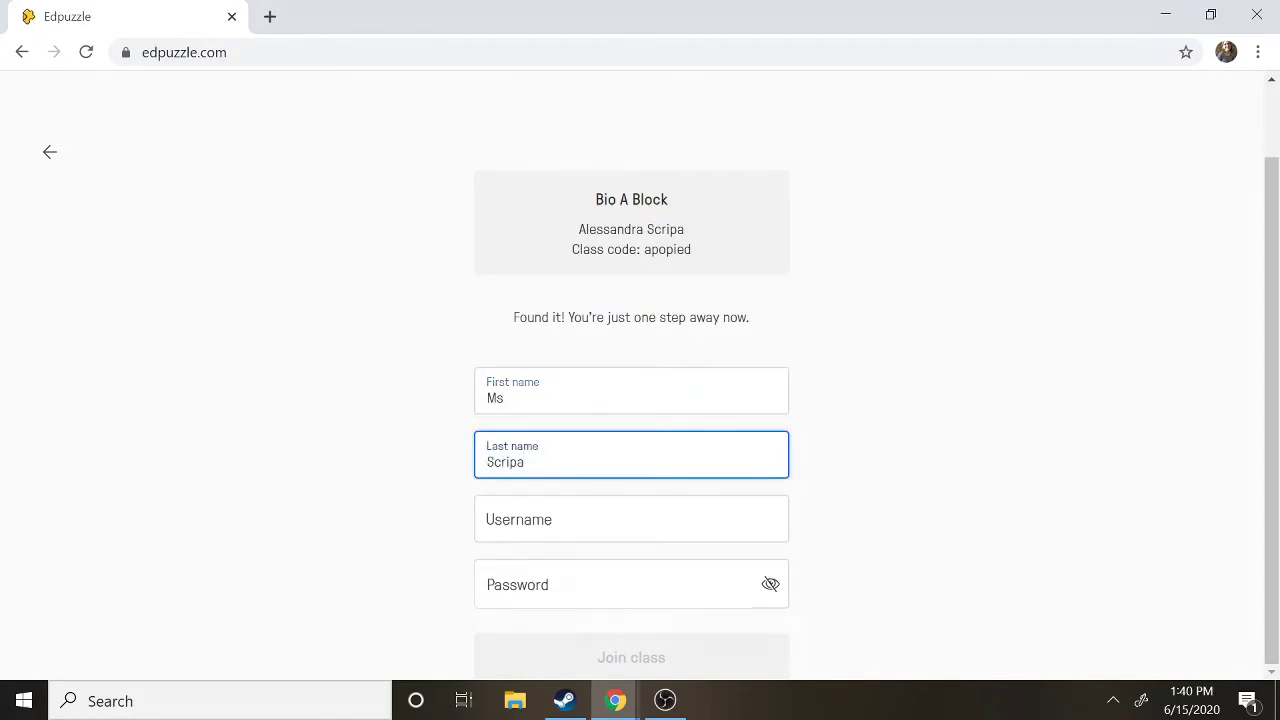
Enter the student's username and a password, then join Bio A Block.
{"action": "left_click", "coordinate": [535, 520]}
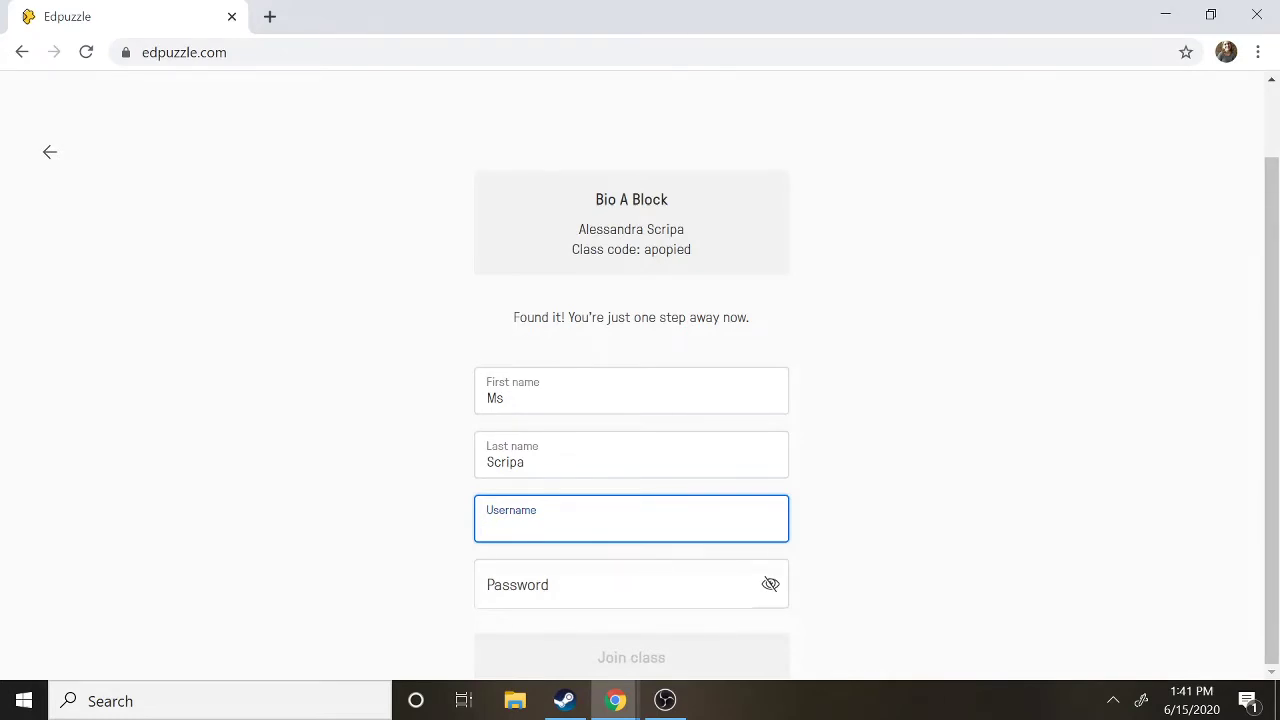
{"action": "type", "text": "msscripa"}
{"action": "left_click", "coordinate": [544, 584]}
{"action": "type", "text": "••"}
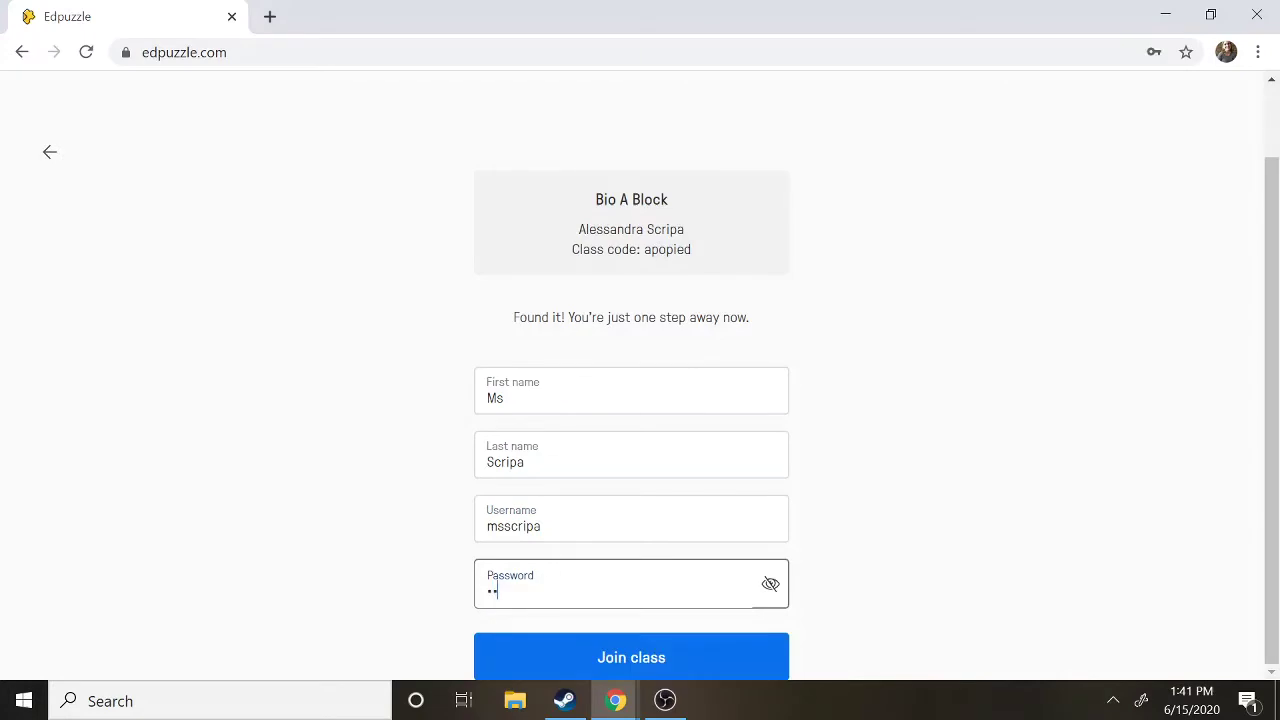
{"action": "type", "text": "••••••"}
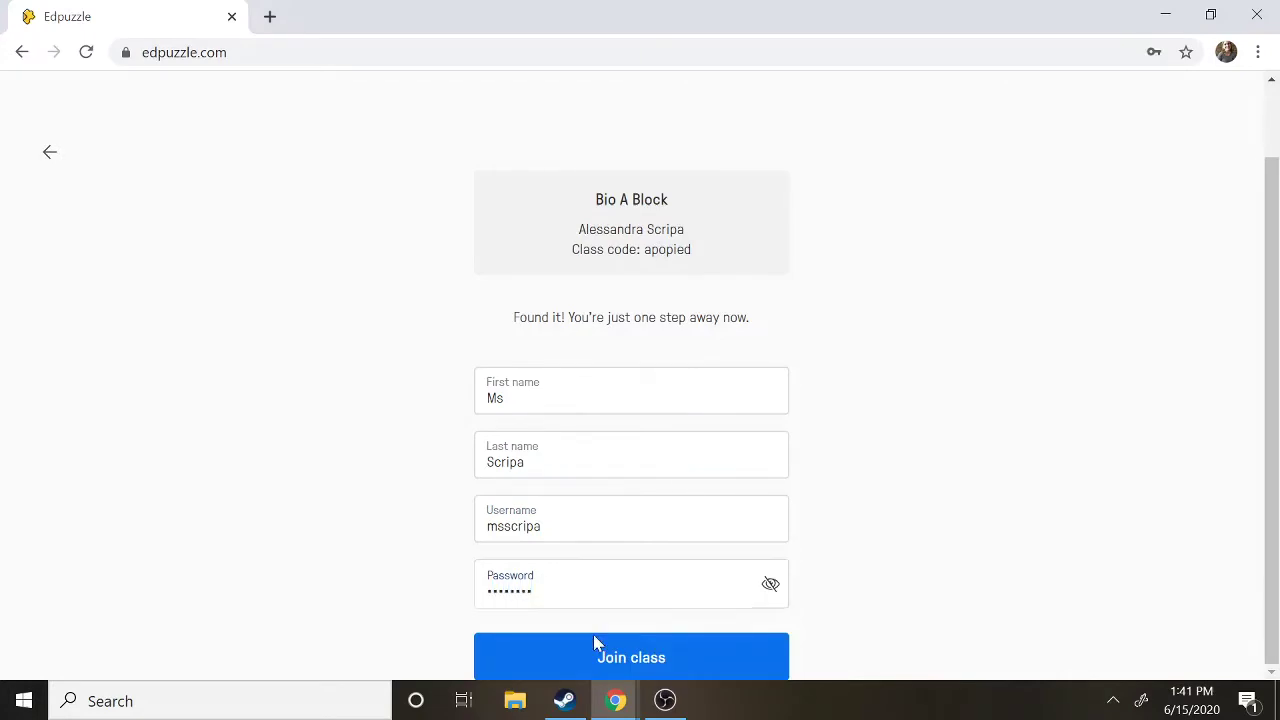
{"action": "left_click", "coordinate": [622, 674]}
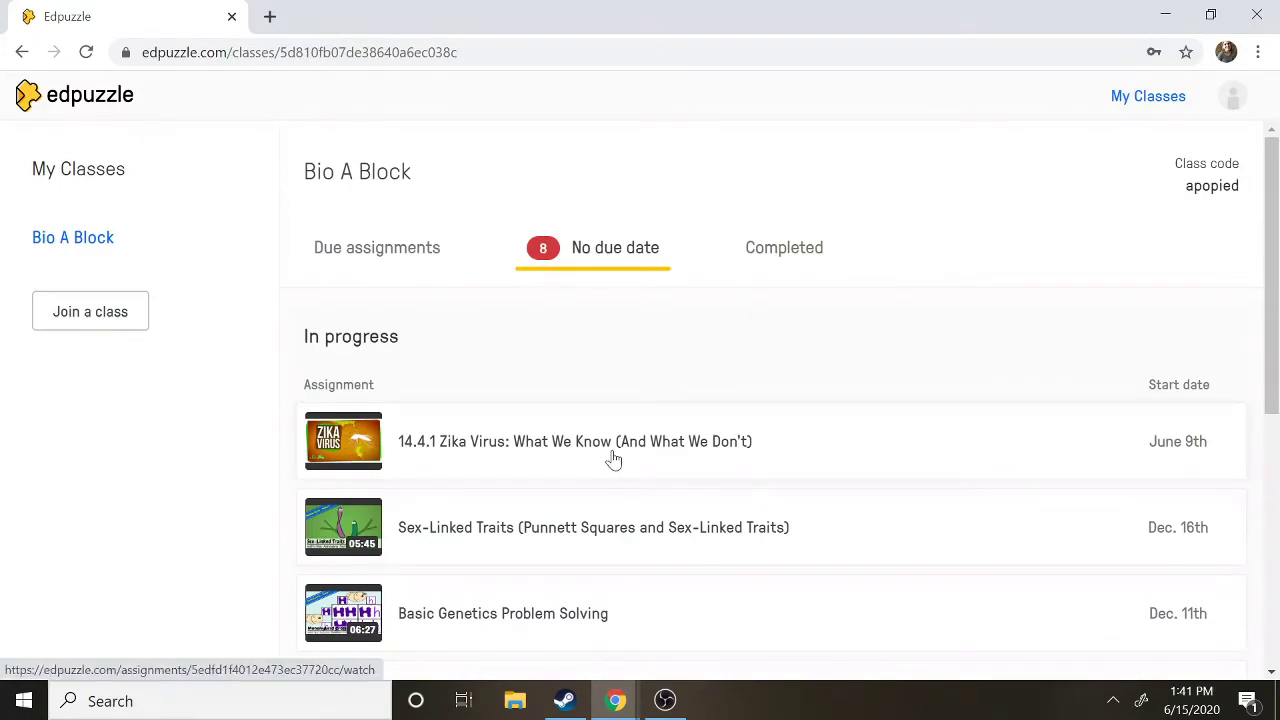
Visit the Join a class page, then return to the Bio A Block class page.
{"action": "left_click", "coordinate": [82, 327]}
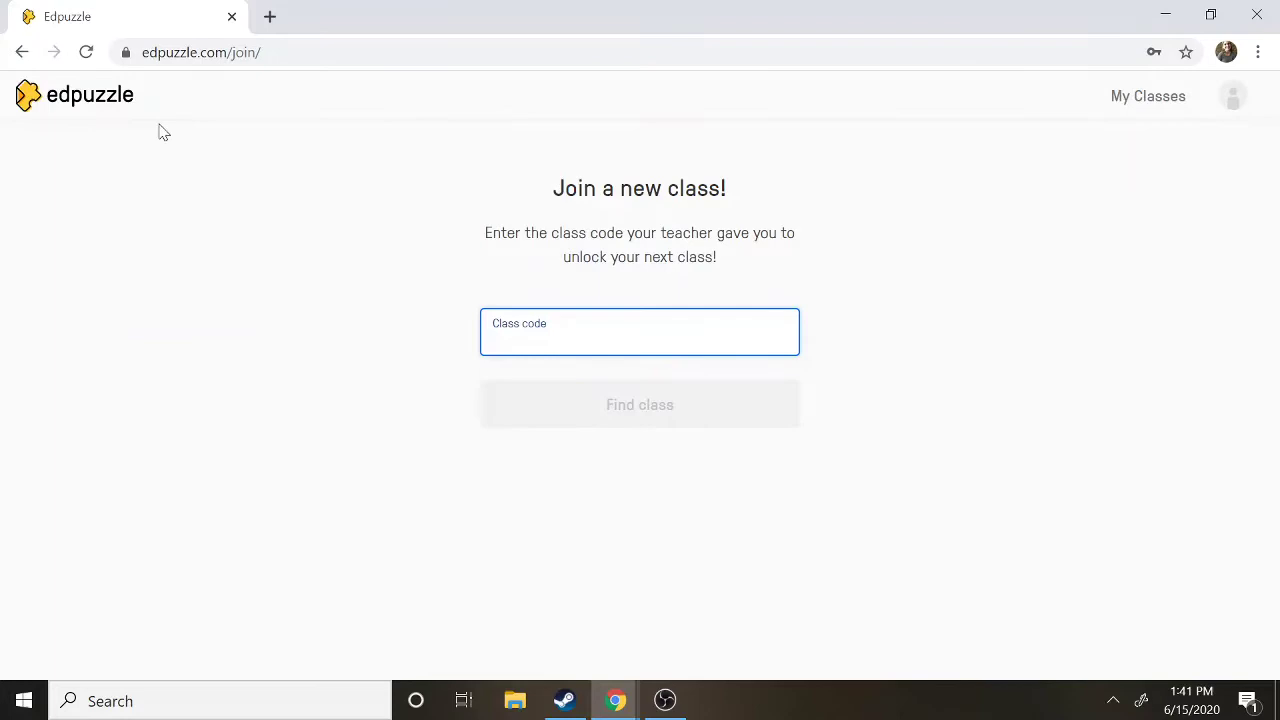
{"action": "left_click", "coordinate": [22, 53]}
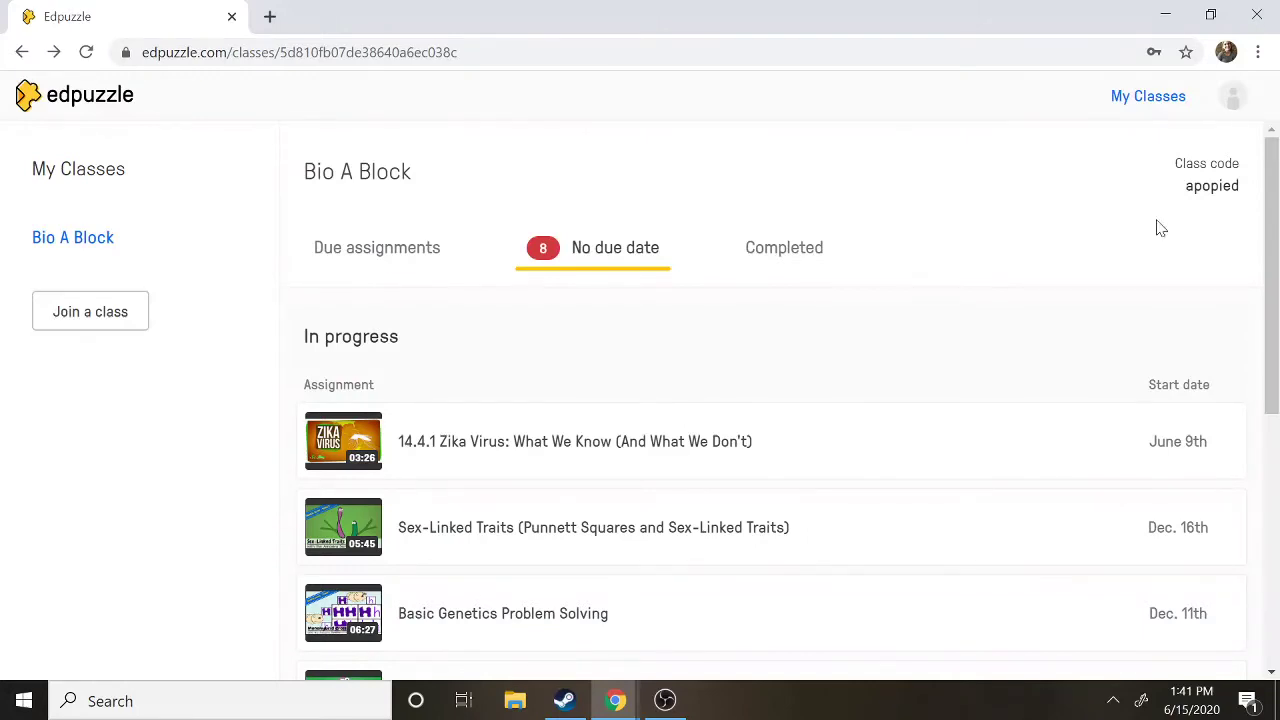
Check the Due assignments list, then switch back to the No due date assignments.
{"action": "mouse_move", "coordinate": [1270, 232]}
{"action": "left_mouse_down"}
{"action": "mouse_move", "coordinate": [1272, 494]}
{"action": "mouse_move", "coordinate": [1249, 137]}
{"action": "mouse_move", "coordinate": [1255, 215]}
{"action": "left_mouse_up"}
{"action": "left_click", "coordinate": [400, 260]}
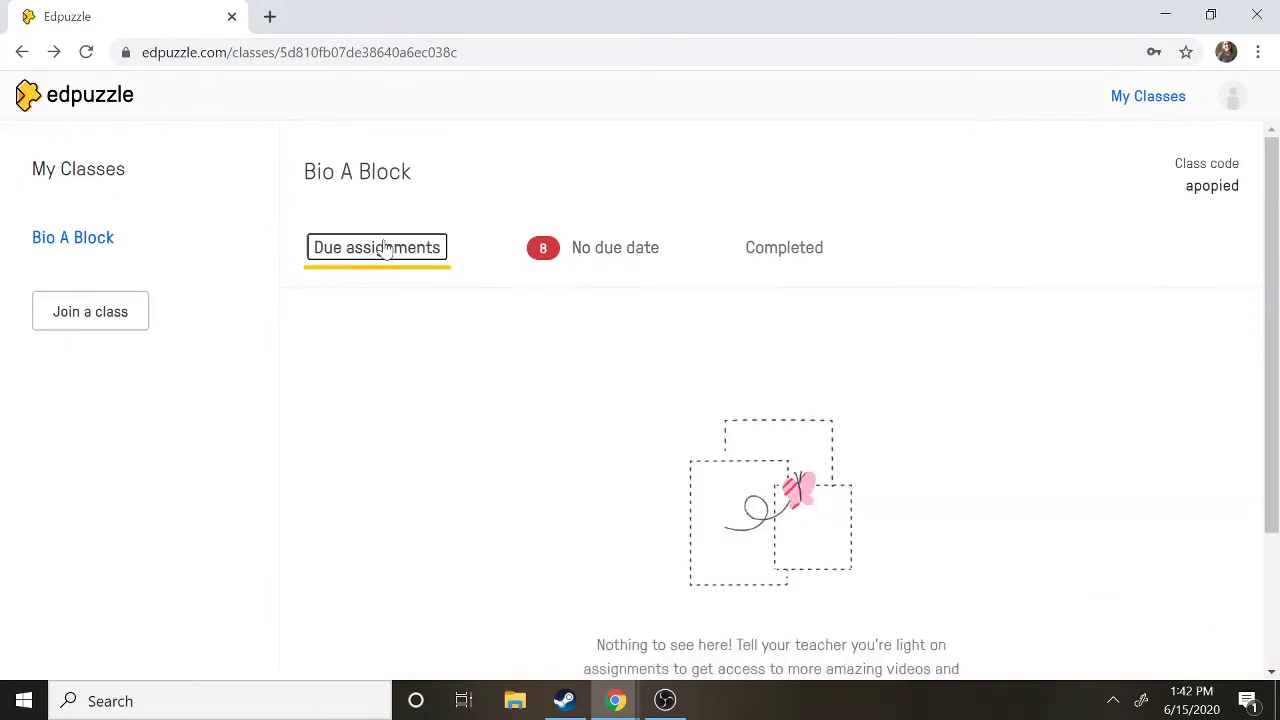
{"action": "left_click", "coordinate": [567, 258]}
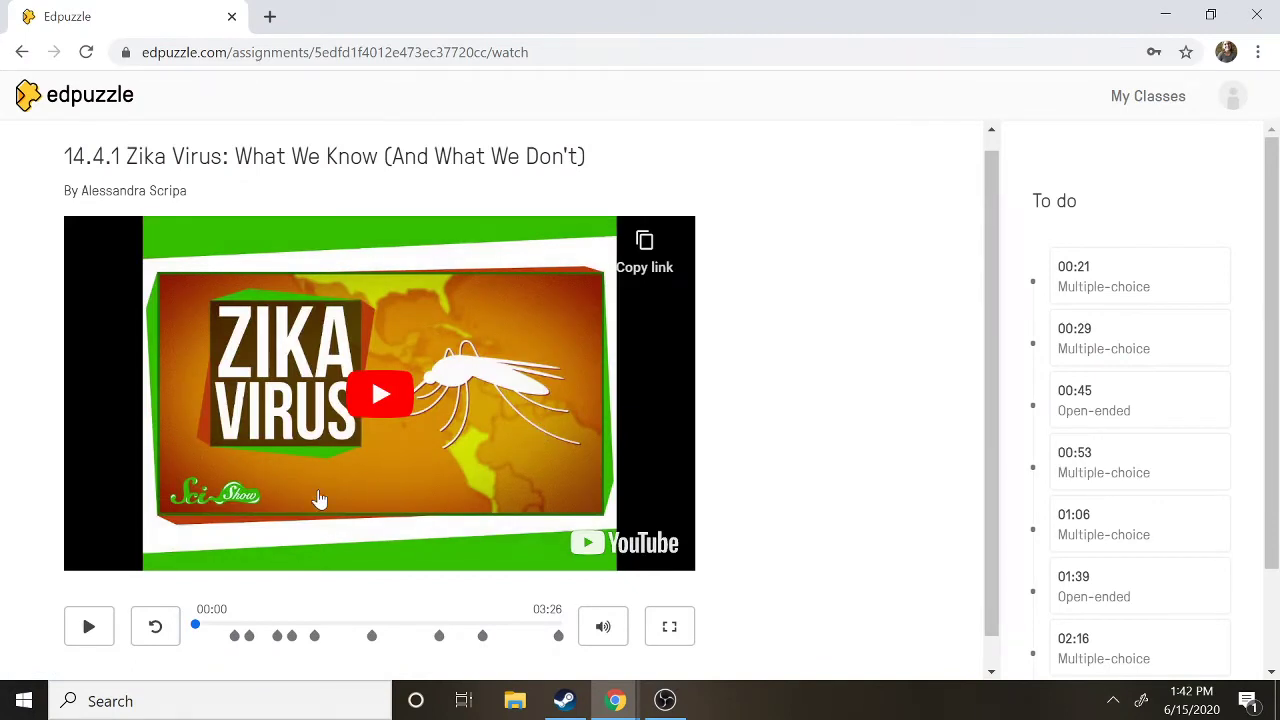
Play the Zika video with its volume muted, and open the caption language choices.
{"action": "left_click", "coordinate": [76, 628]}
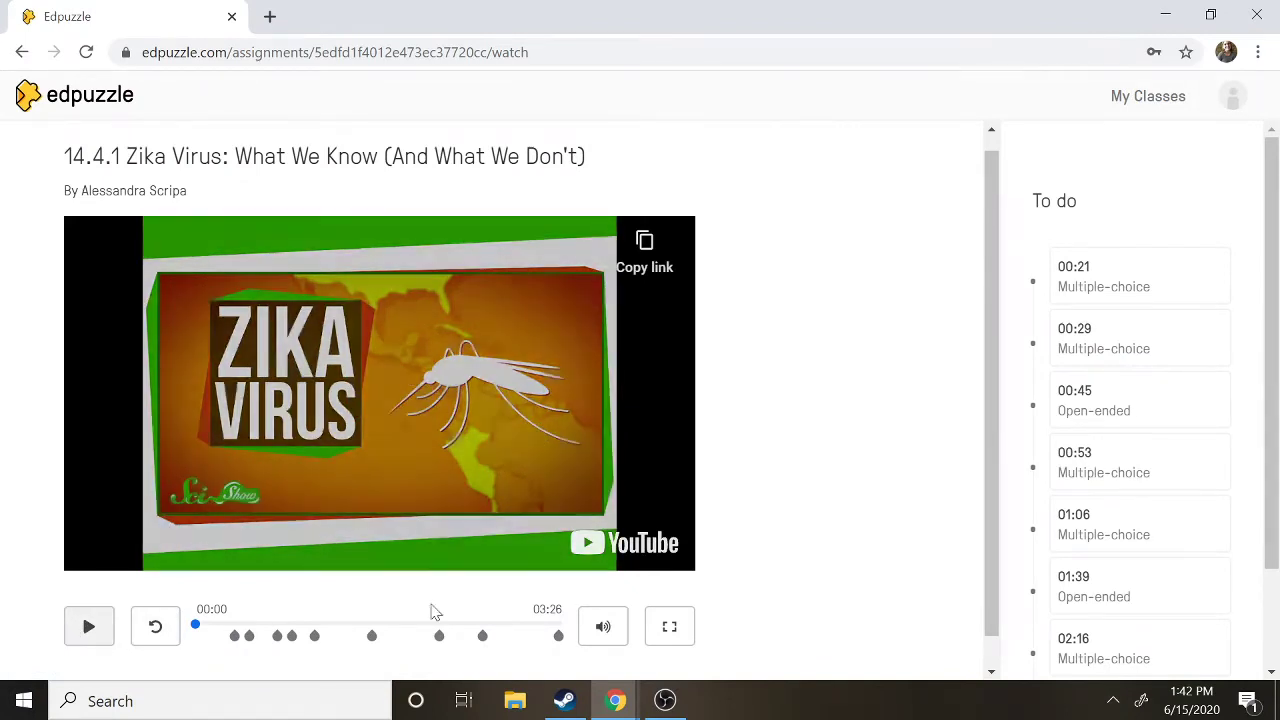
{"action": "mouse_move", "coordinate": [603, 630]}
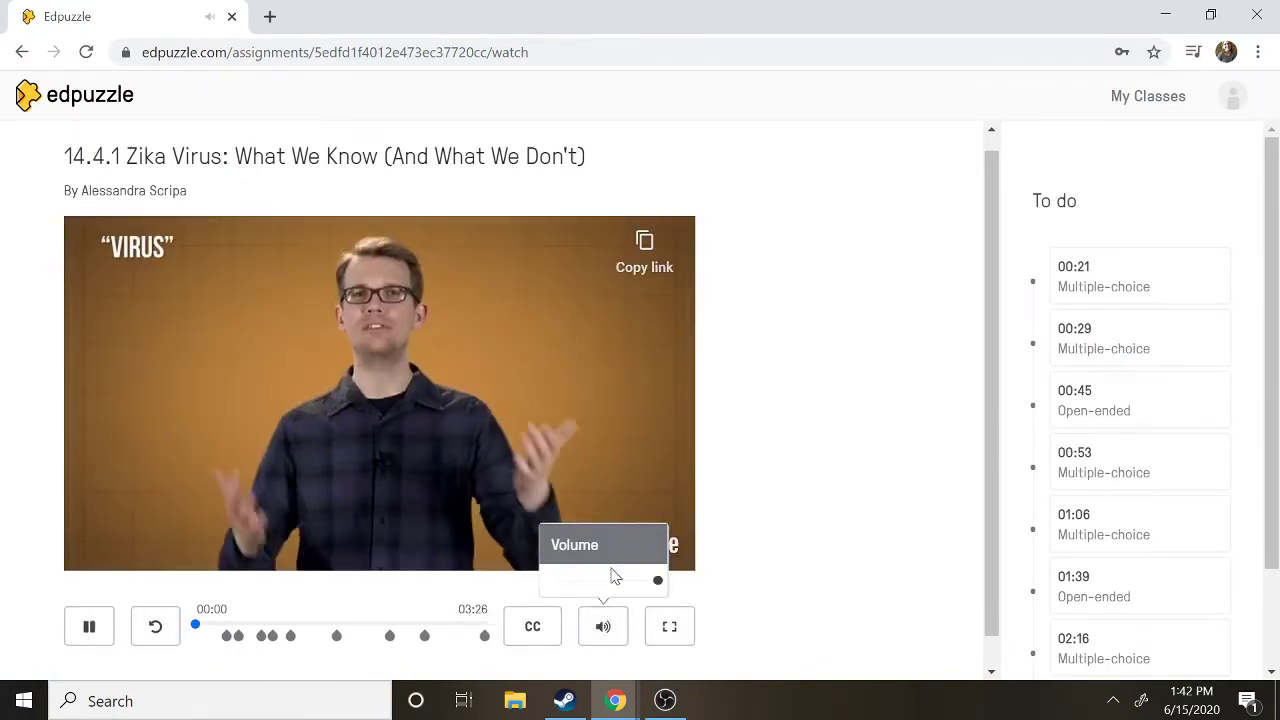
{"action": "left_click", "coordinate": [600, 581]}
{"action": "left_click_drag", "start_coordinate": [600, 583], "coordinate": [545, 581]}
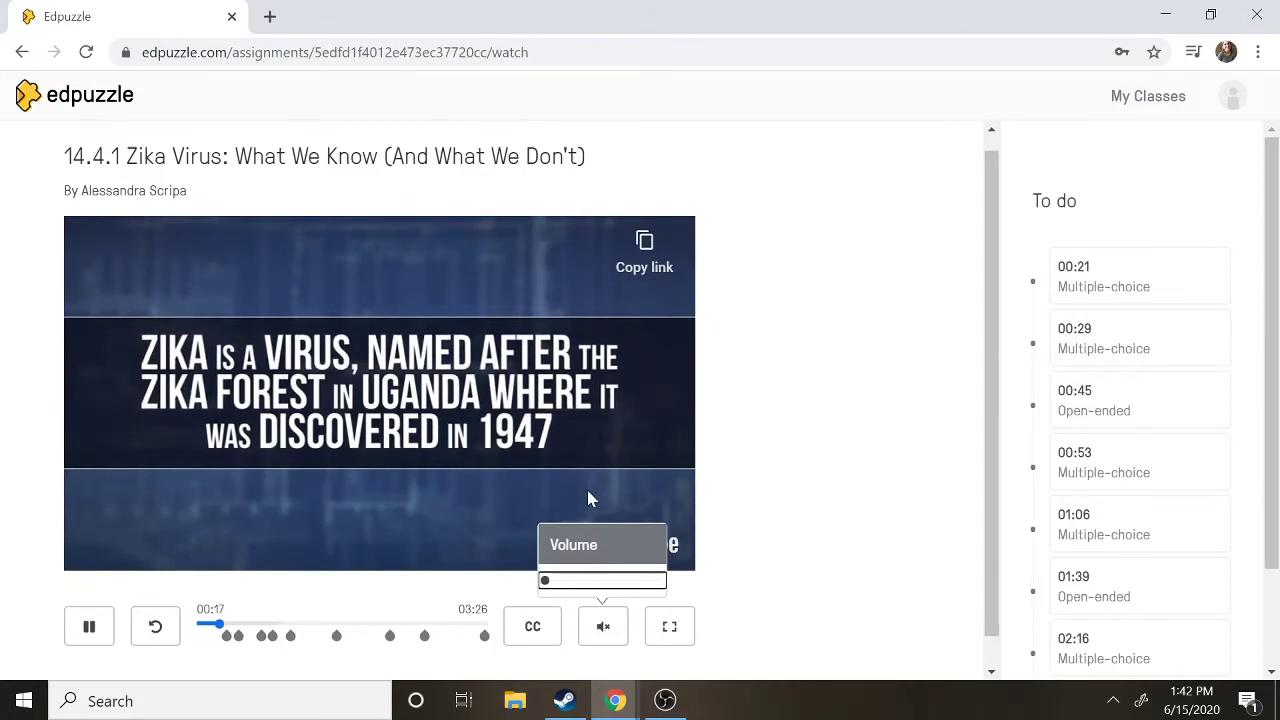
{"action": "left_click", "coordinate": [532, 628]}
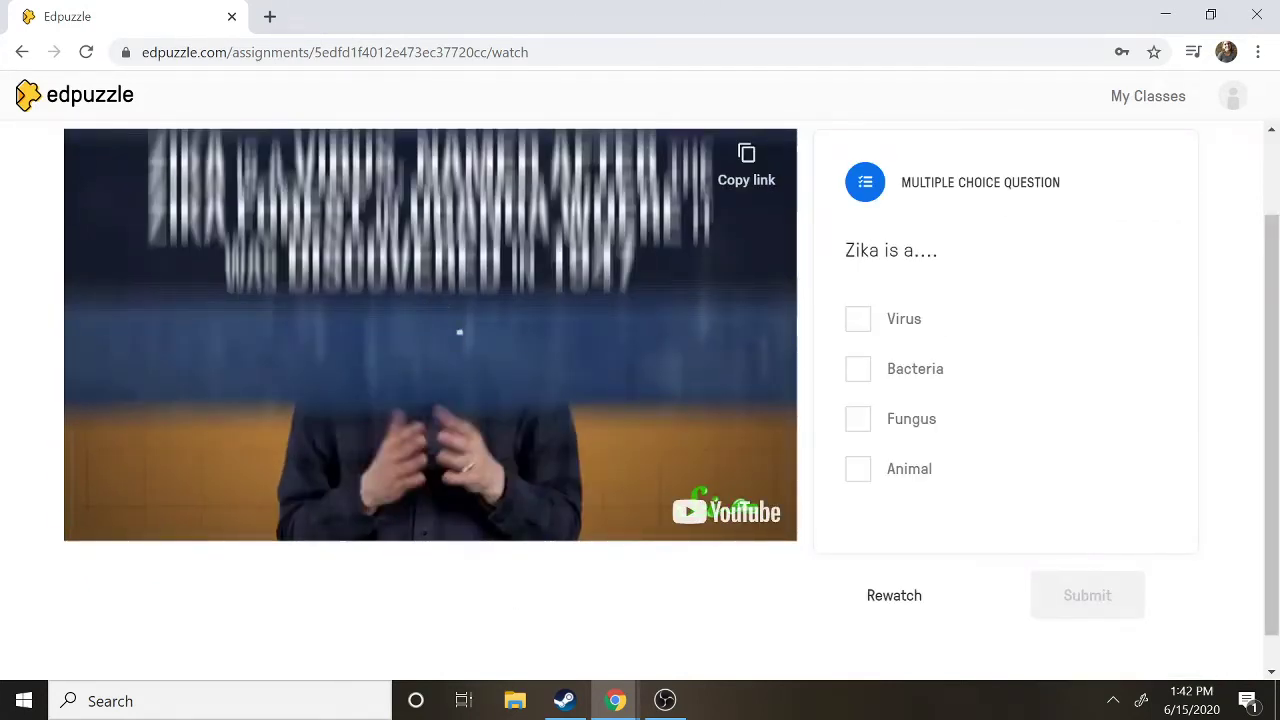
Answer 'Zika is a....' with Virus and submit it for grading.
{"action": "left_click", "coordinate": [857, 319]}
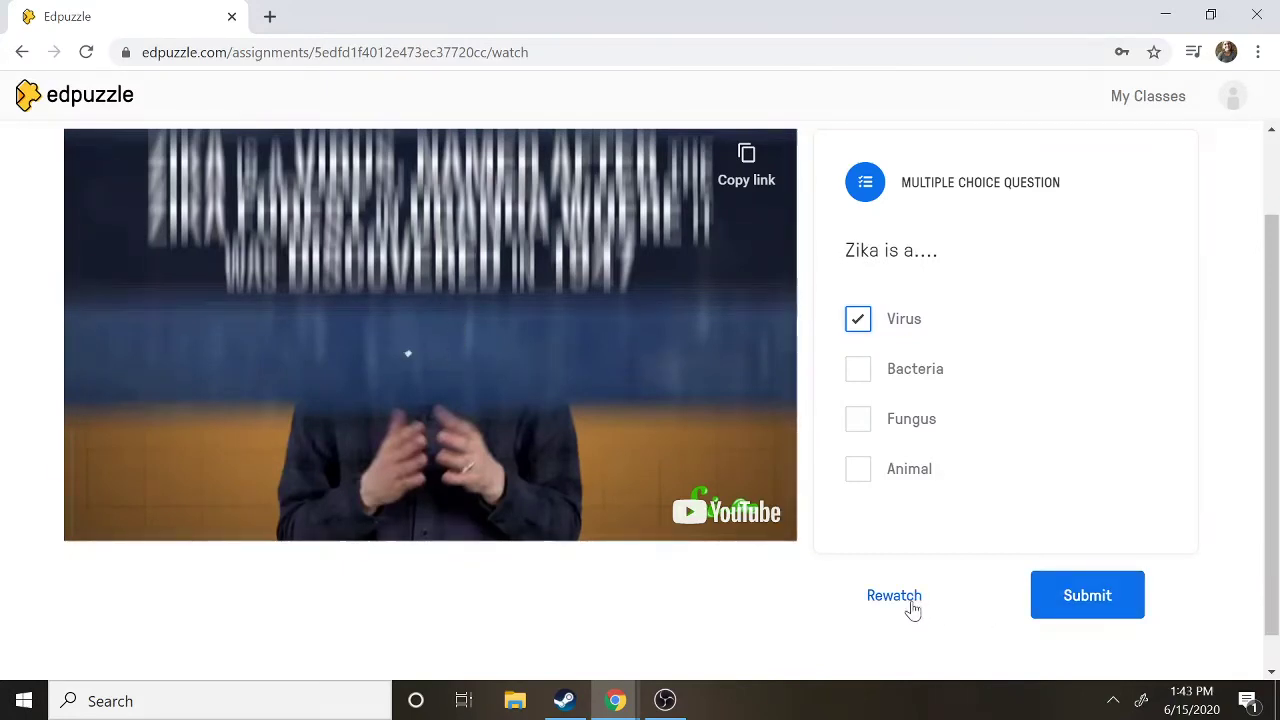
{"action": "left_click", "coordinate": [1107, 610]}
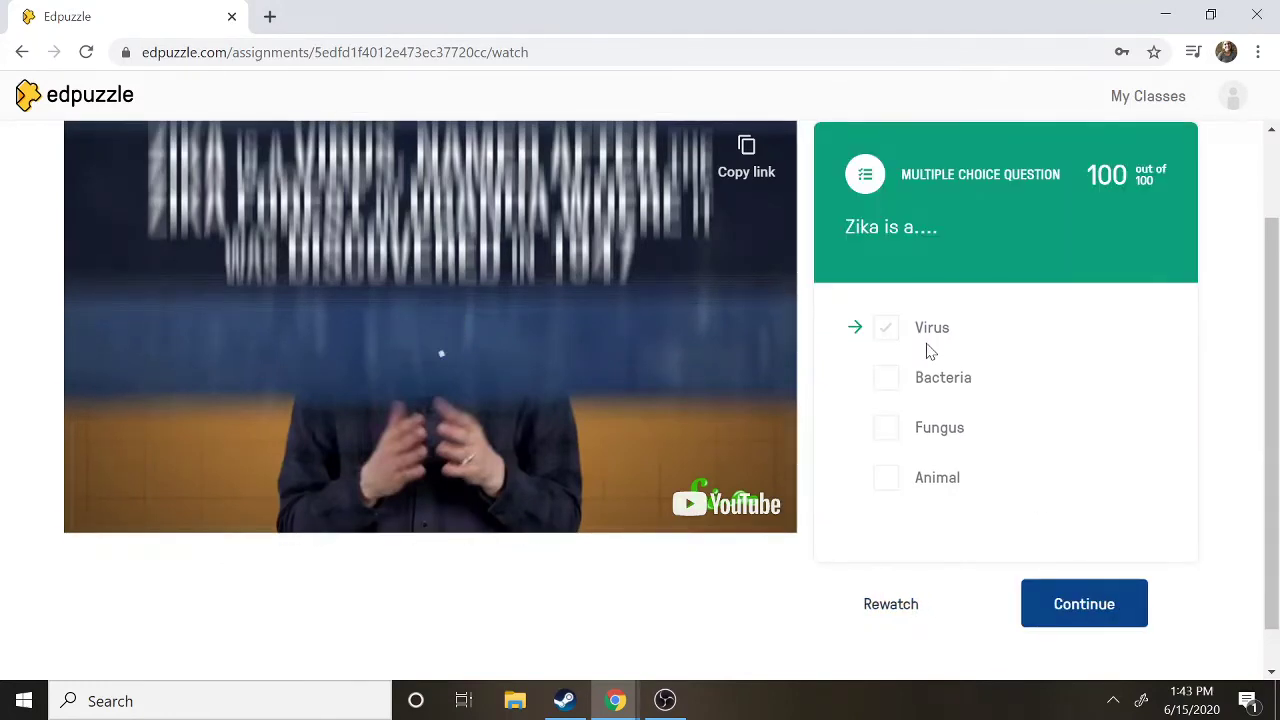
Resume the video, pause it at 00:24, and open and close the caption choices.
{"action": "left_click", "coordinate": [1051, 607]}
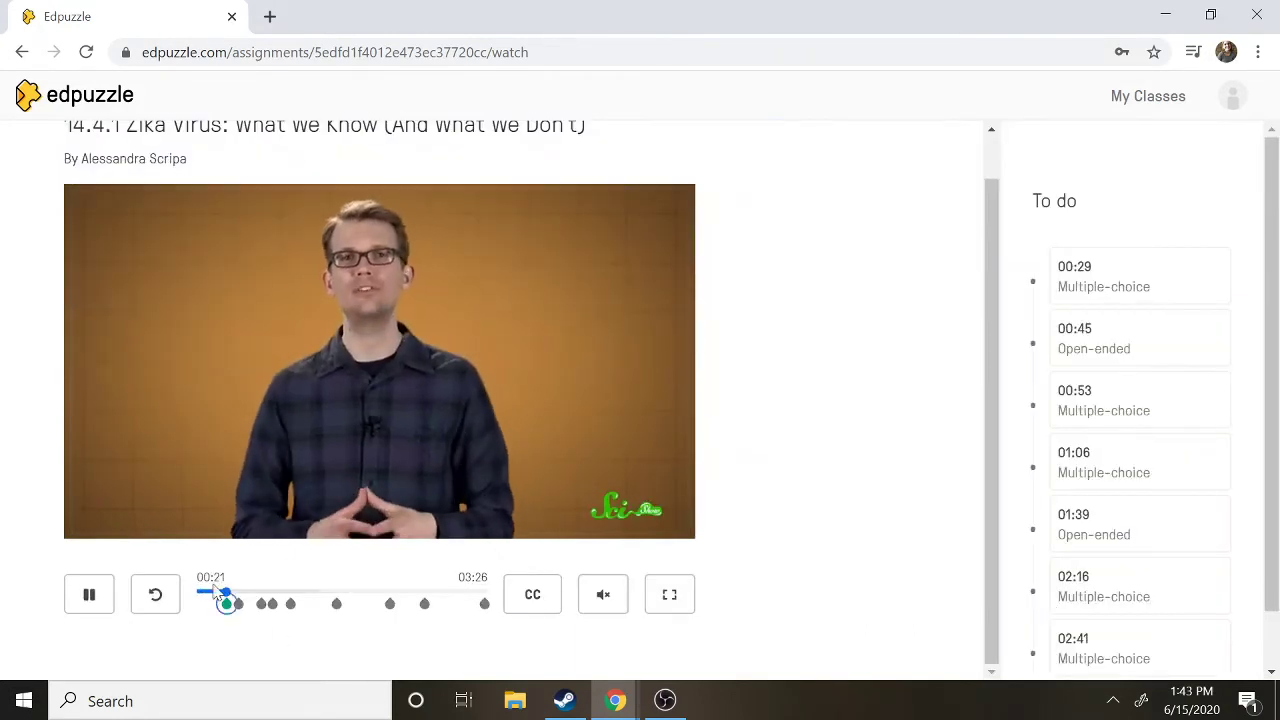
{"action": "left_click", "coordinate": [110, 595]}
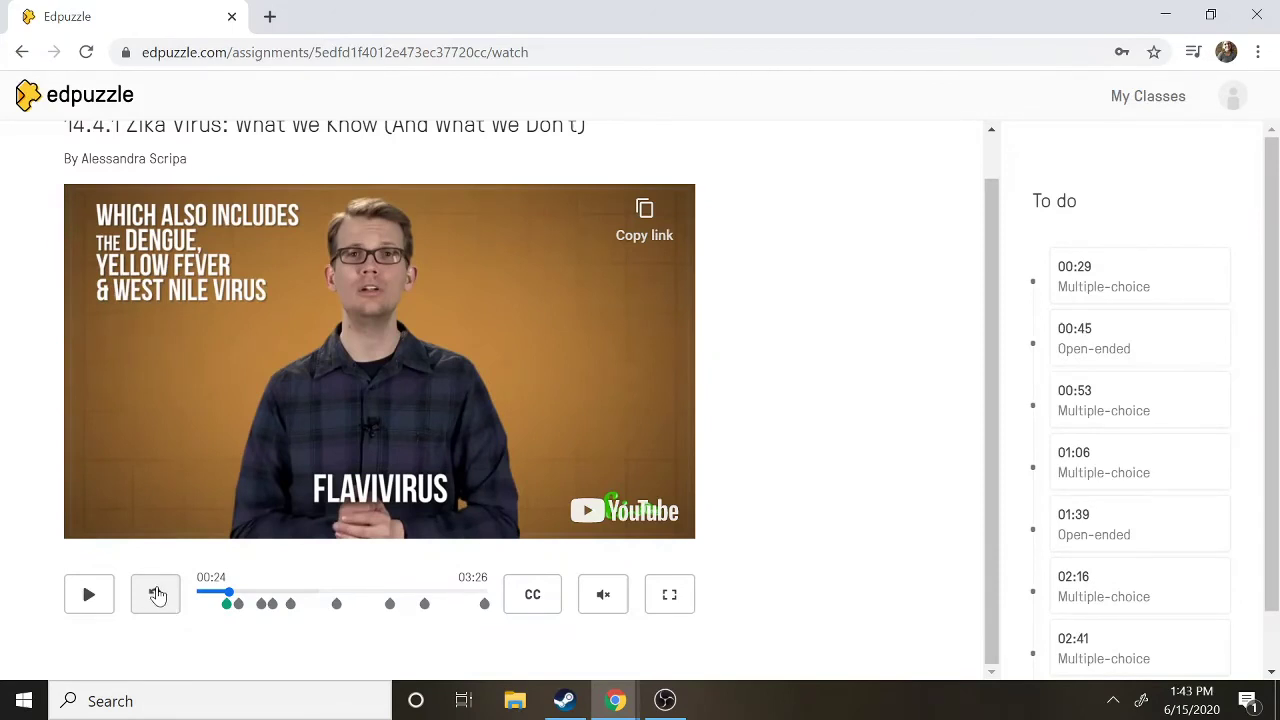
{"action": "left_click", "coordinate": [546, 600]}
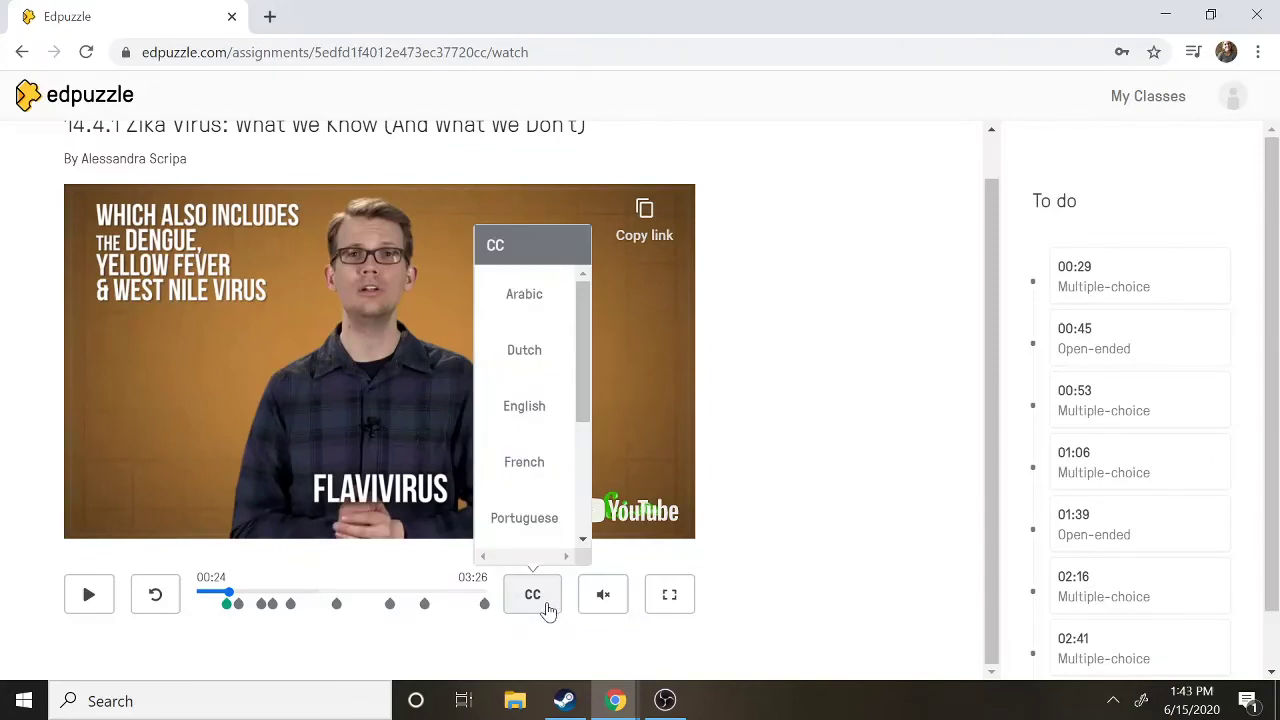
{"action": "left_click", "coordinate": [547, 606]}
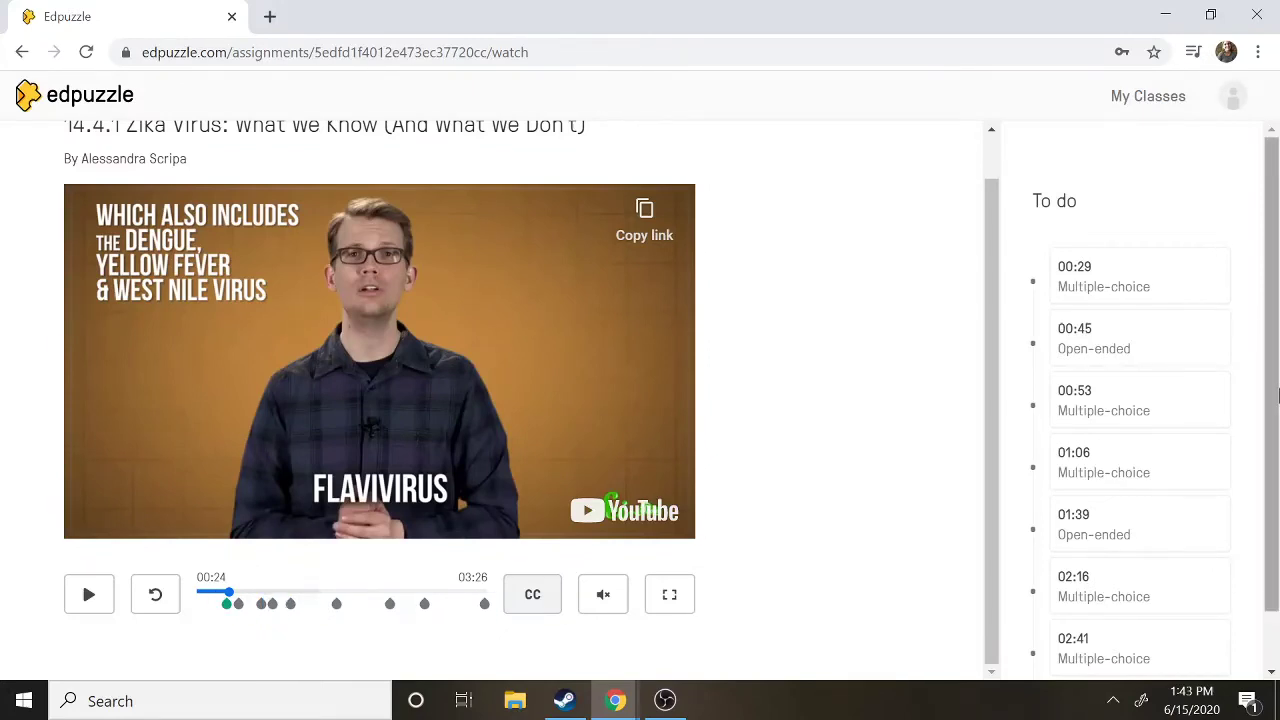
{"action": "left_click_drag", "start_coordinate": [1277, 397], "coordinate": [1278, 295]}
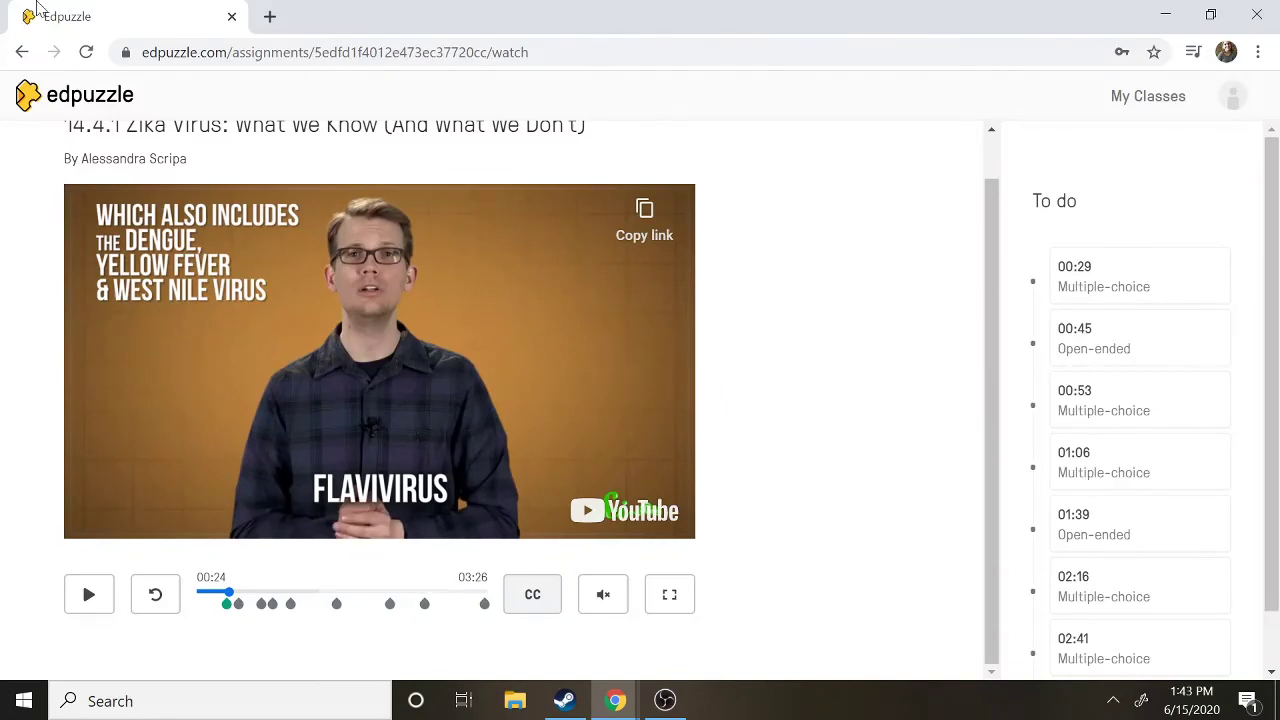
Return to Bio A Block, reopen the Zika assignment, then leave it again.
{"action": "left_click", "coordinate": [21, 52]}
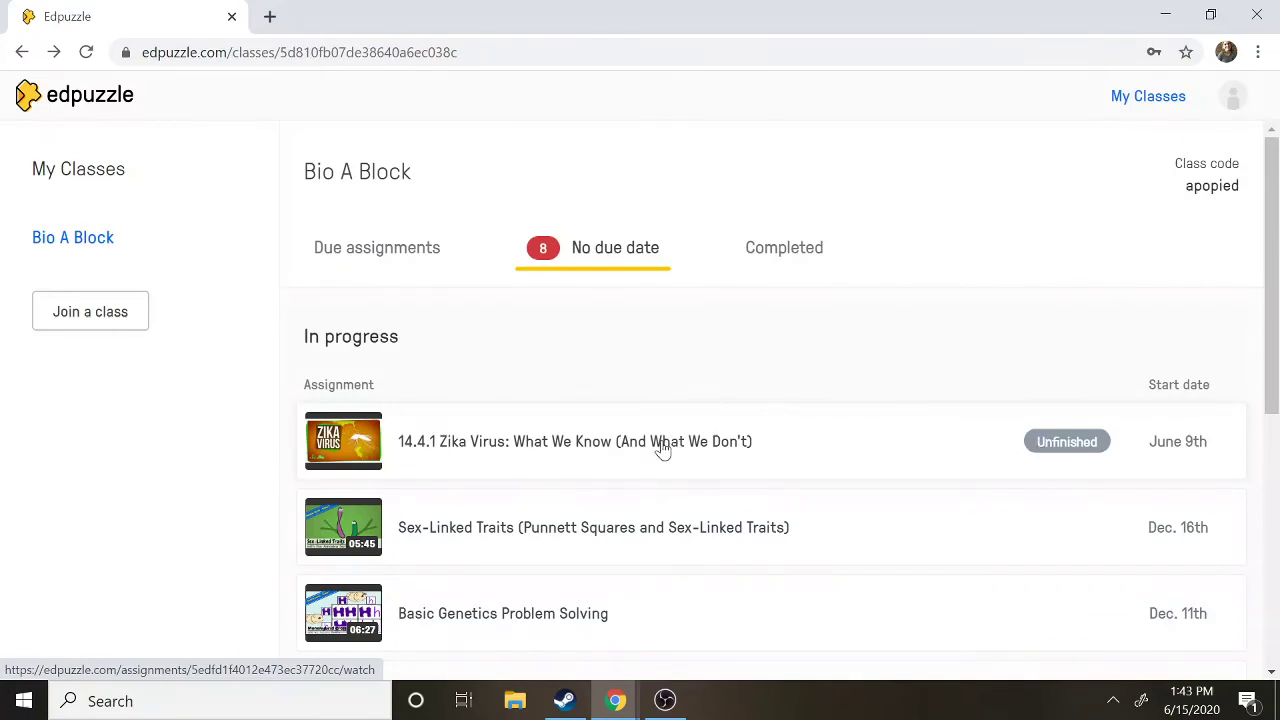
{"action": "left_click", "coordinate": [661, 449]}
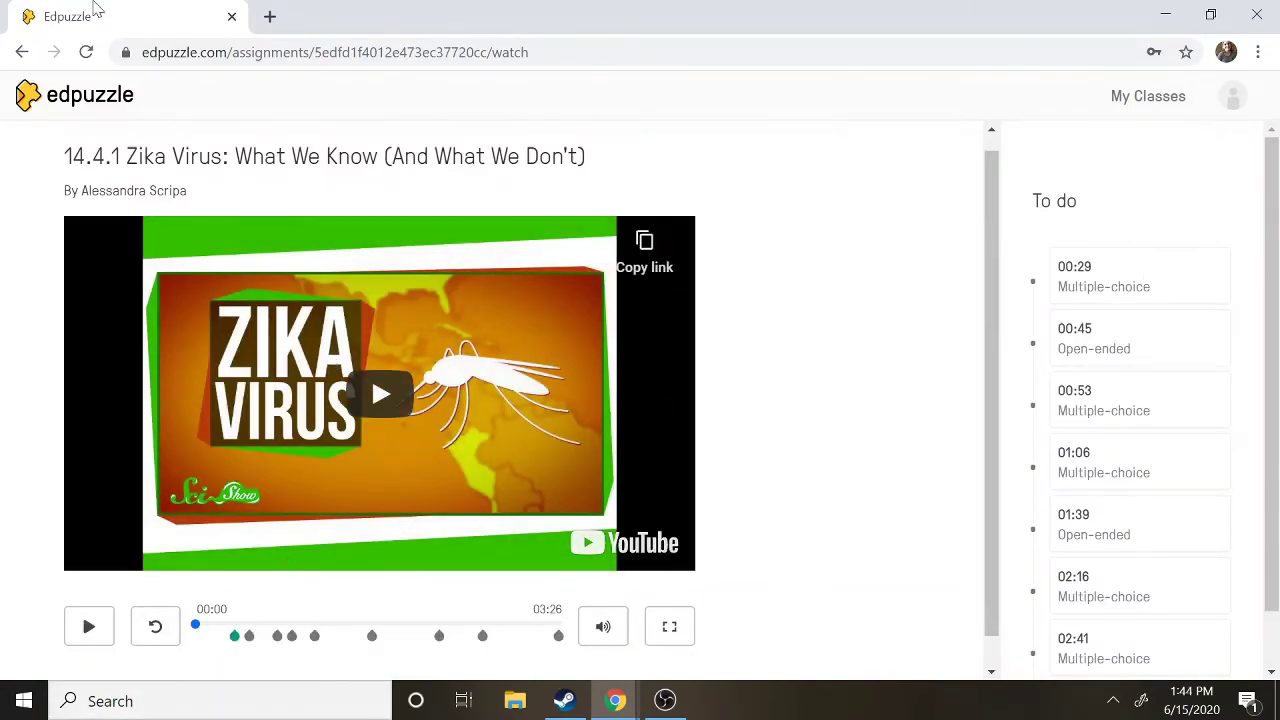
{"action": "left_click", "coordinate": [20, 53]}
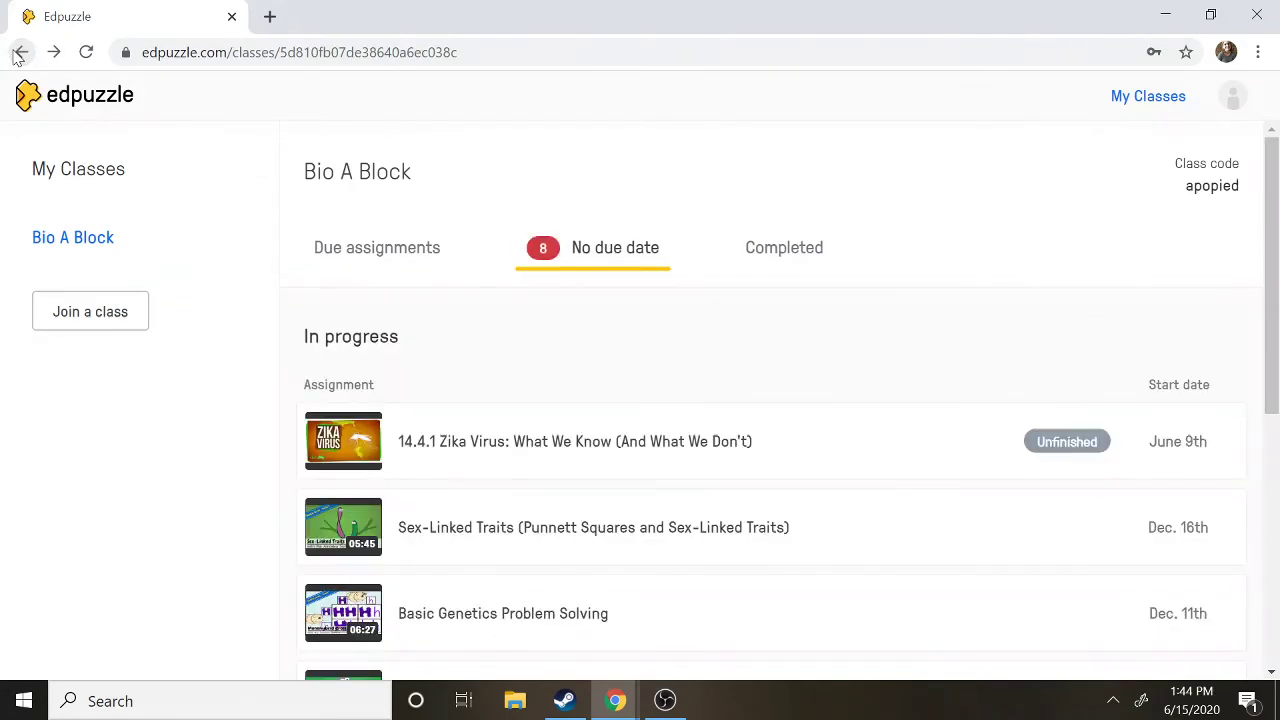
Review the Completed and No due date assignment lists, then log out of the student account.
{"action": "left_click", "coordinate": [790, 254]}
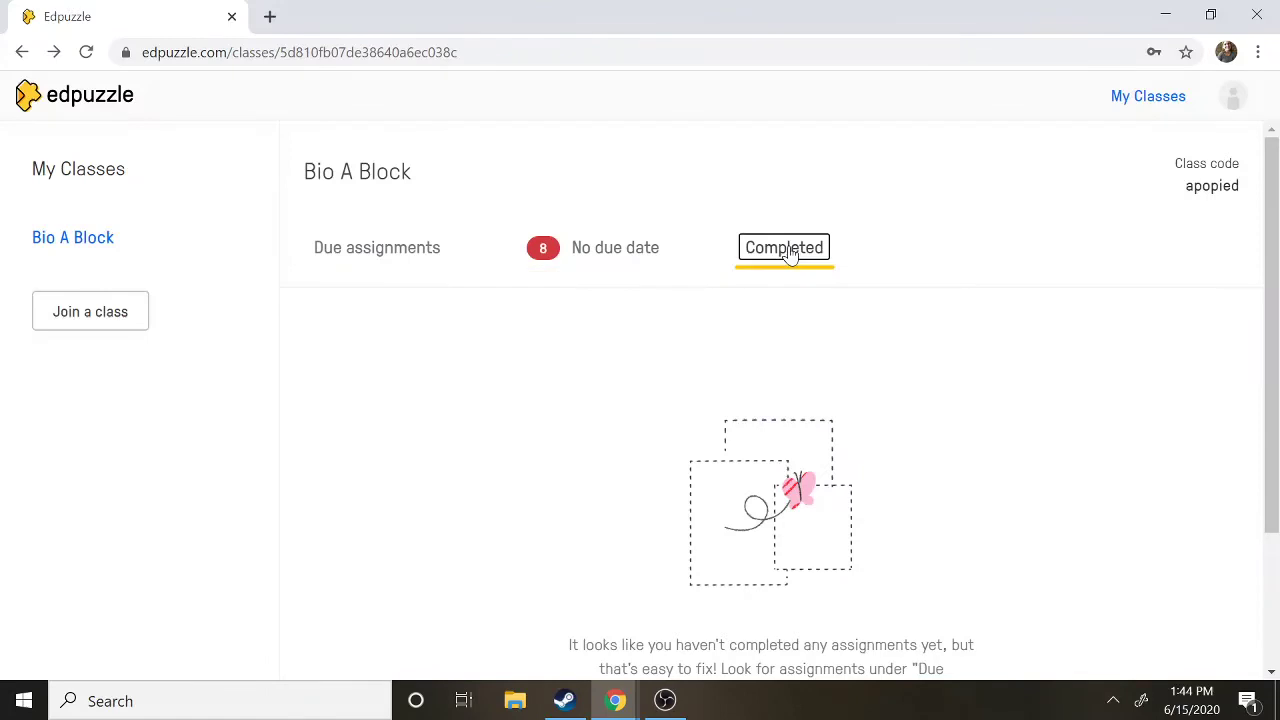
{"action": "left_click", "coordinate": [634, 251]}
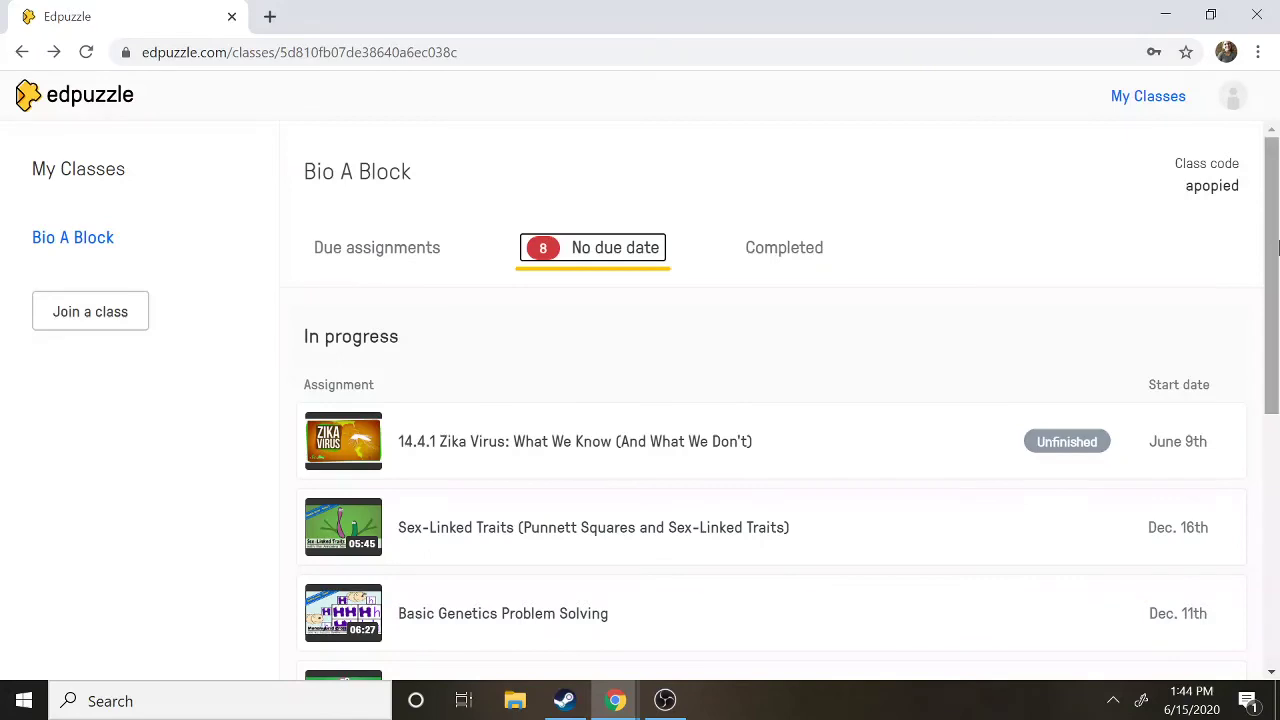
{"action": "scroll", "coordinate": [1276, 368], "scroll_direction": "down", "scroll_amount": 2}
{"action": "left_click_drag", "start_coordinate": [1276, 368], "coordinate": [1270, 225]}
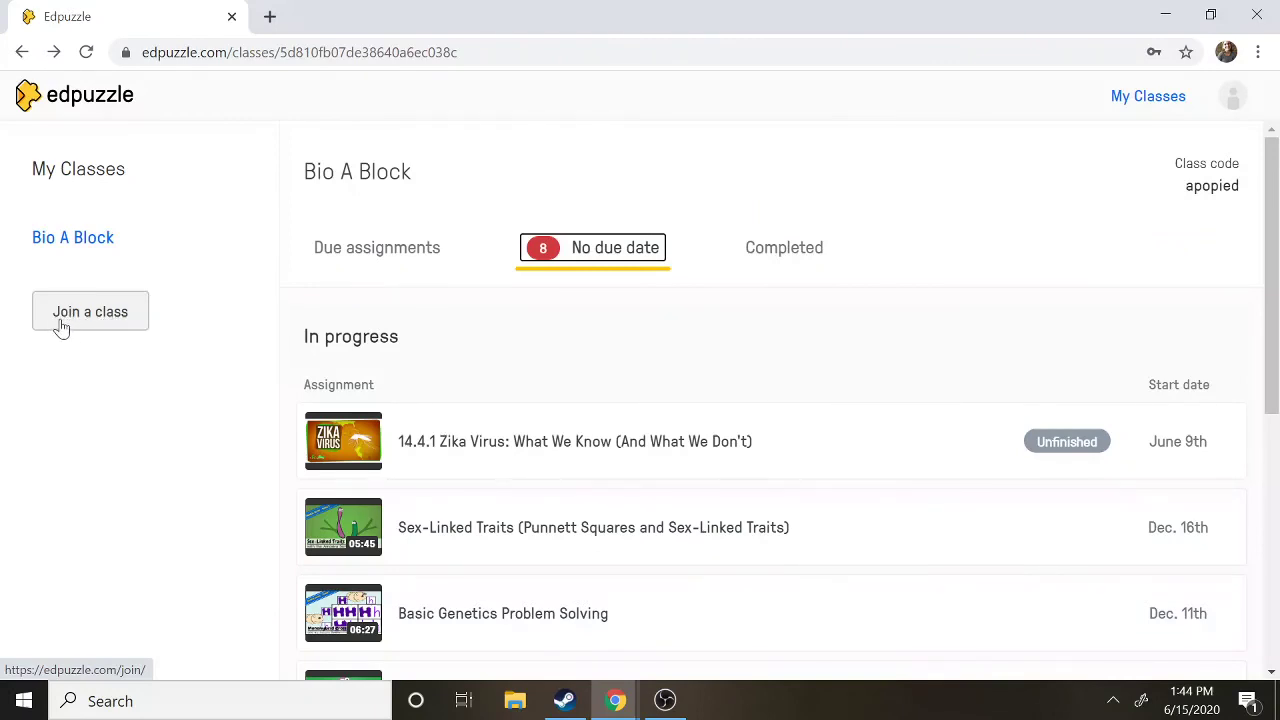
{"action": "left_click", "coordinate": [1234, 97]}
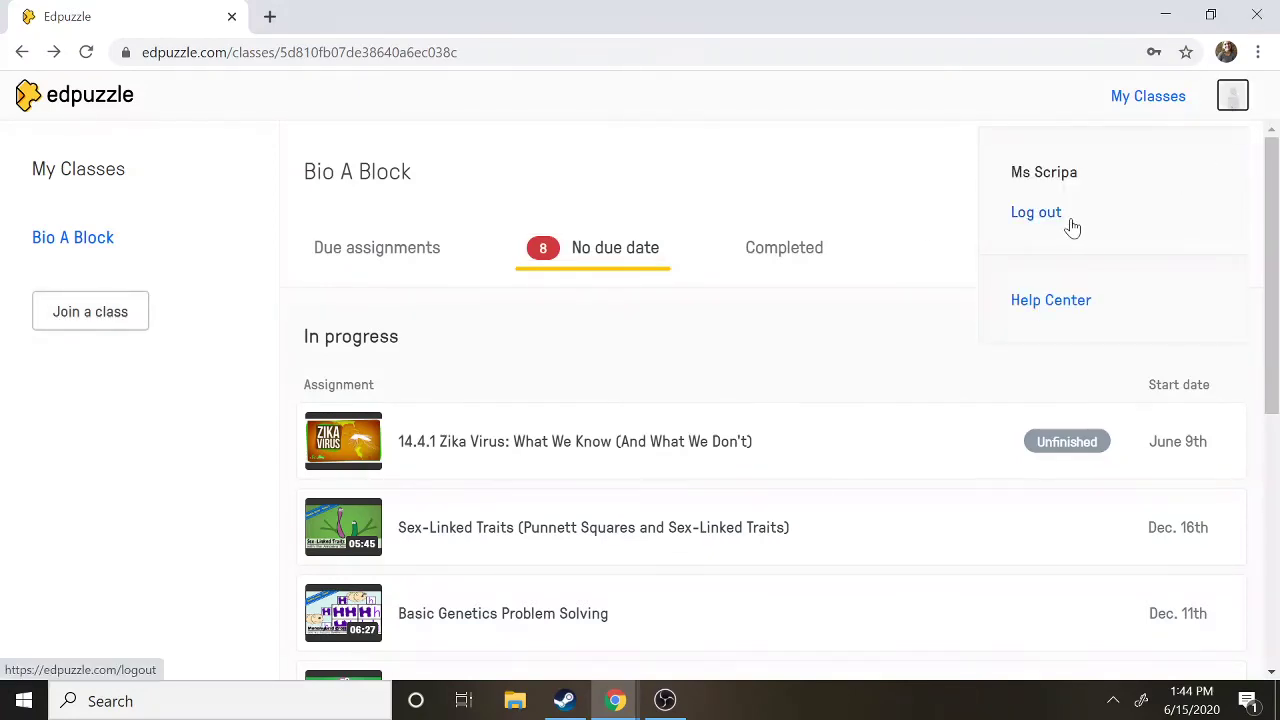
{"action": "left_click", "coordinate": [1036, 212]}
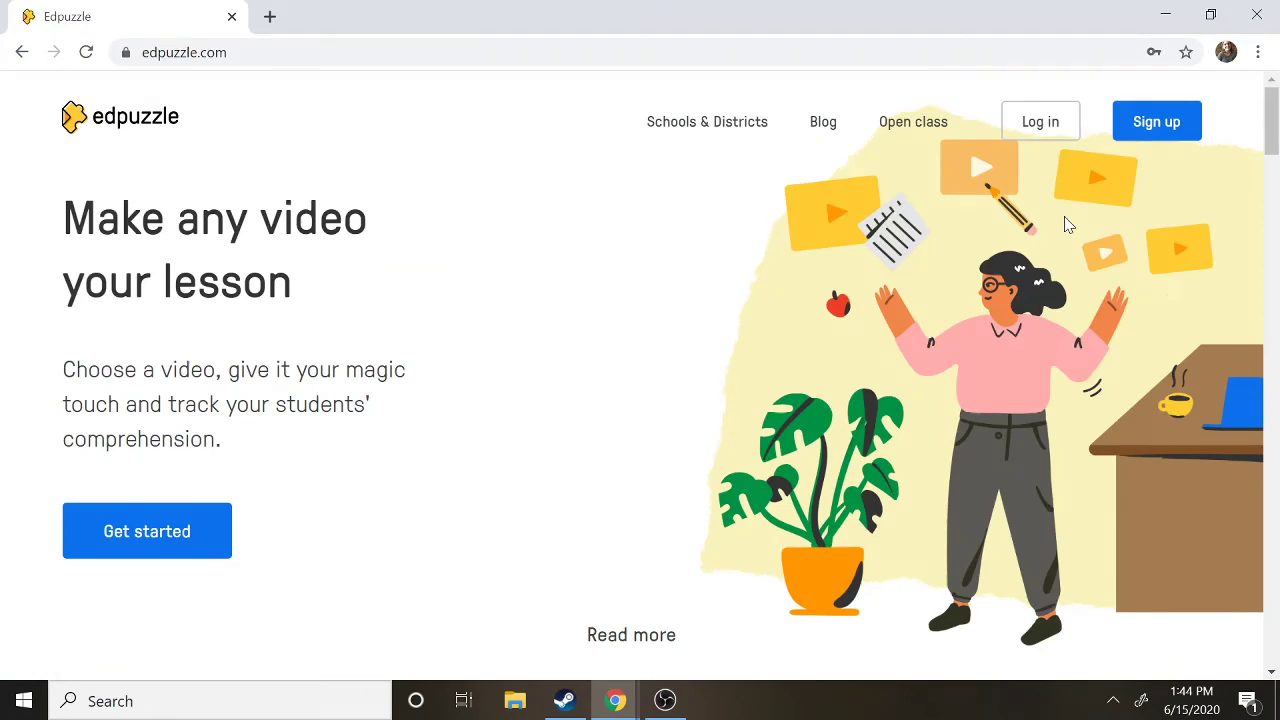